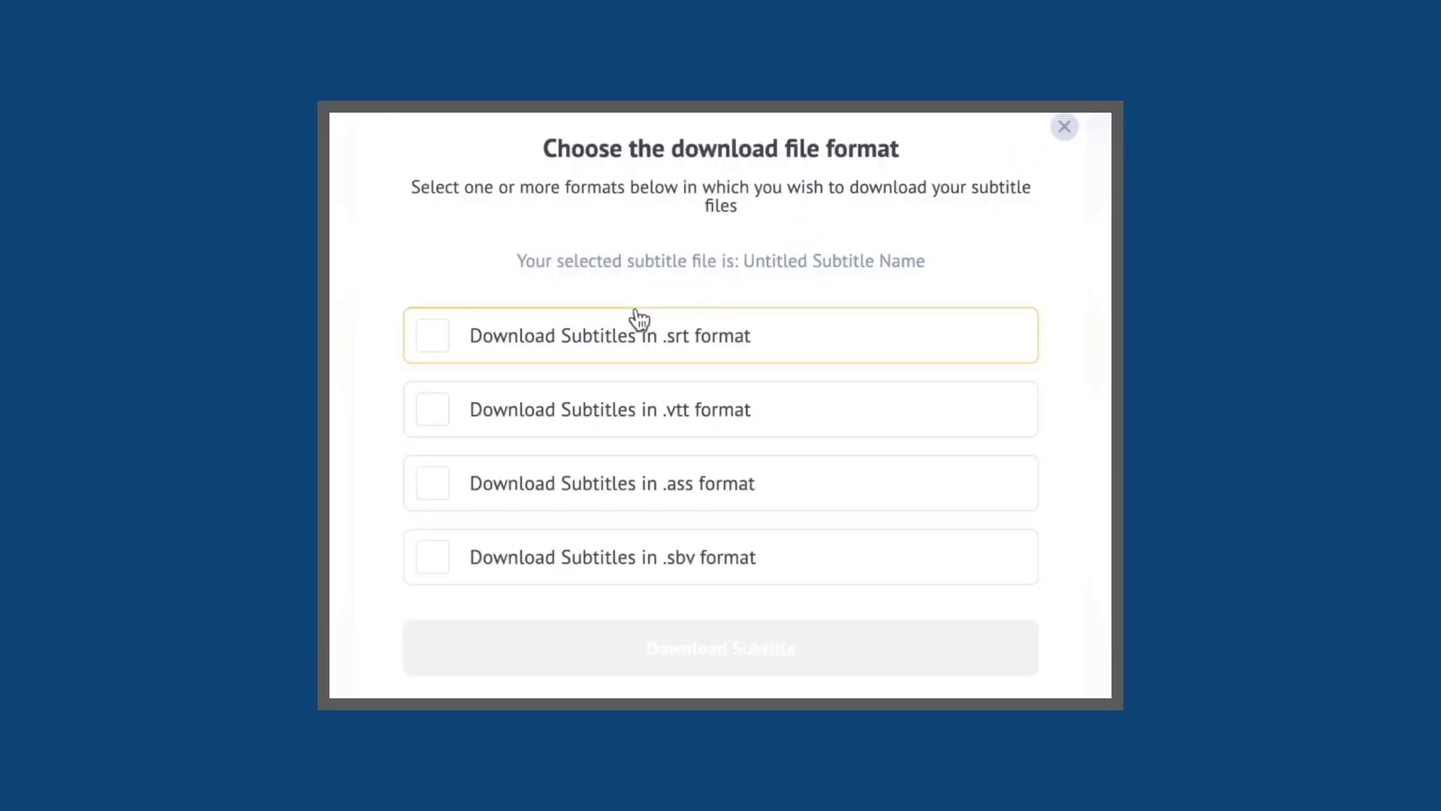
Tick the .srt format option and download the subtitle file
{"action": "left_click", "coordinate": [640, 337]}
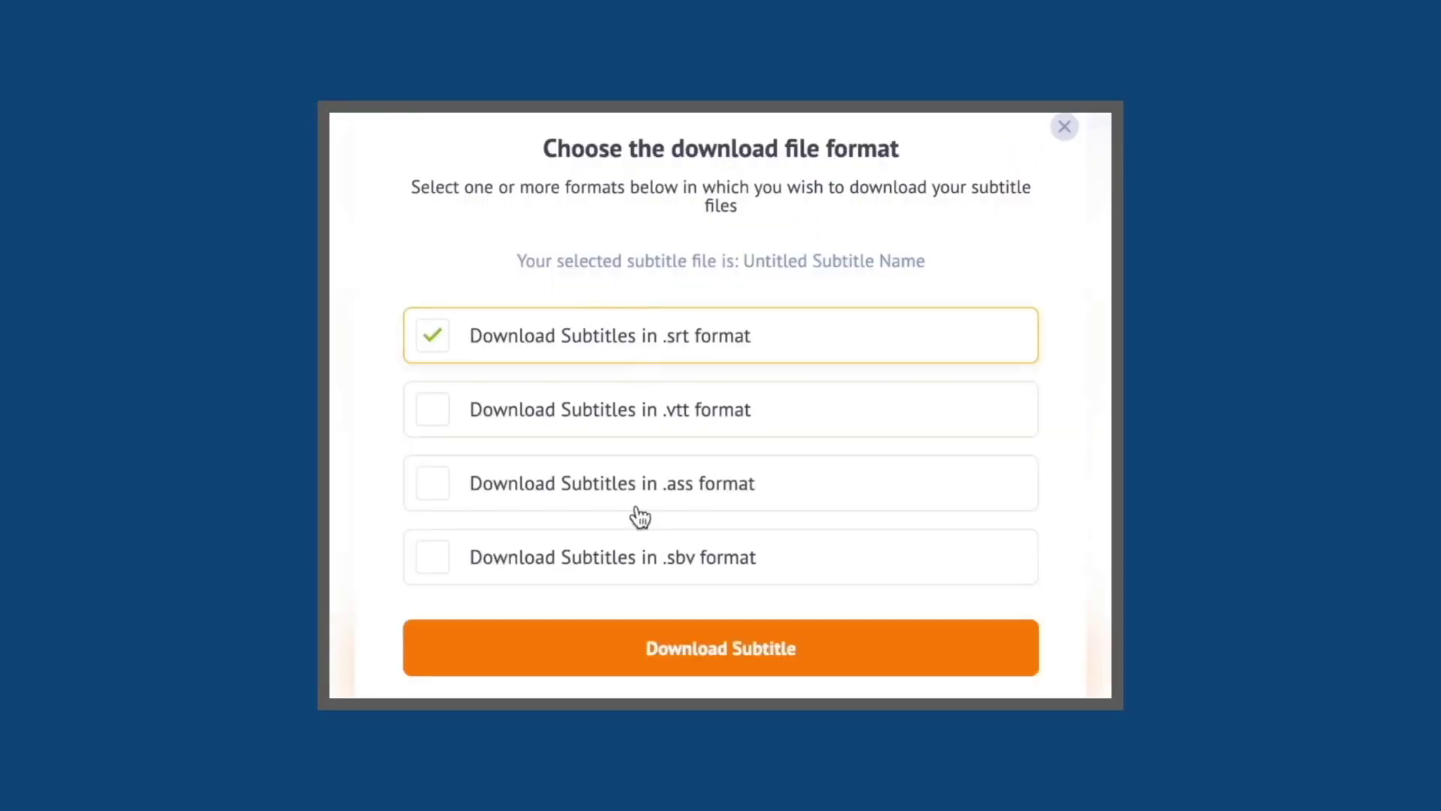
{"action": "left_click", "coordinate": [658, 649]}
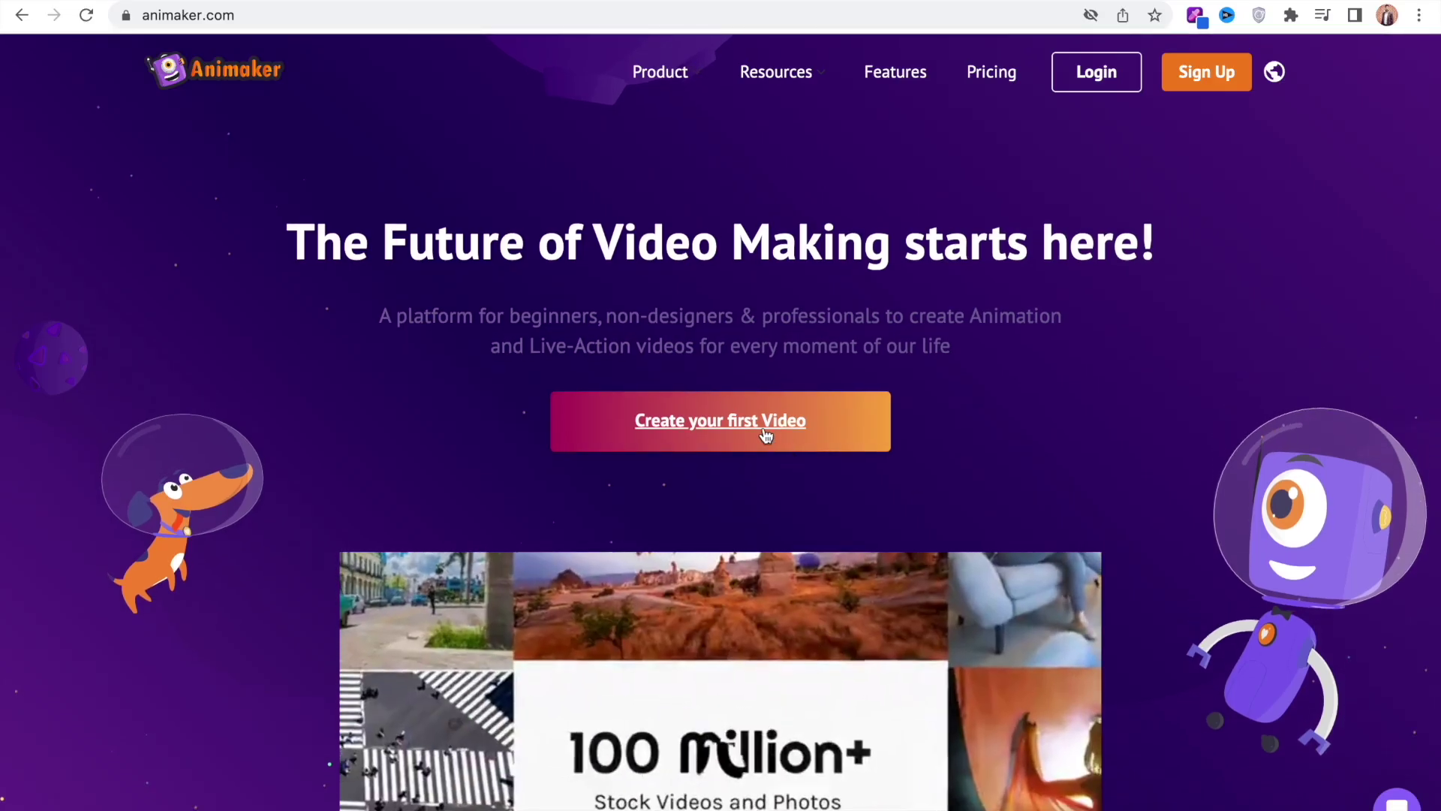
Go from animaker.com to the dashboard and begin a new Create Subtitle project
{"action": "left_click", "coordinate": [756, 429]}
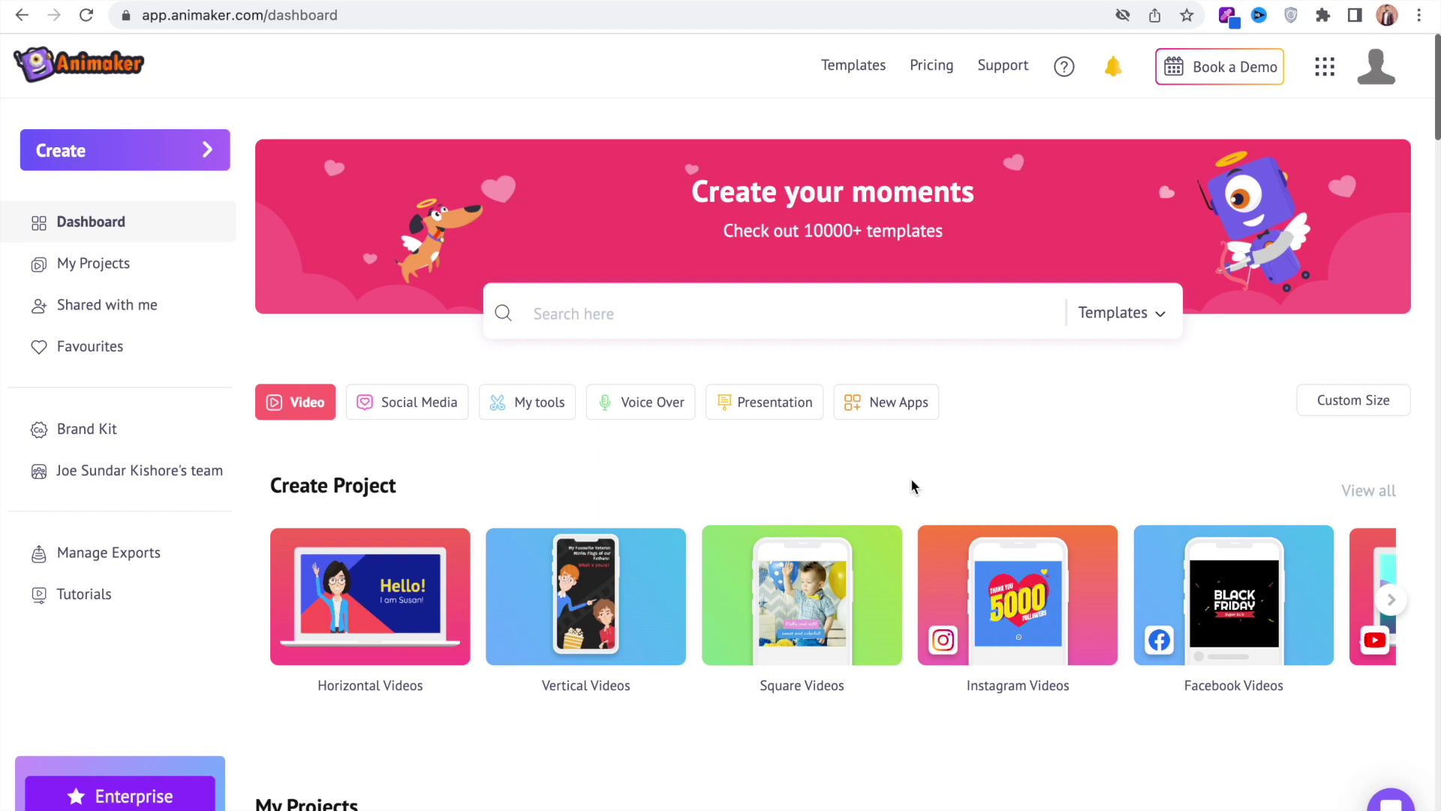
{"action": "left_click", "coordinate": [211, 153]}
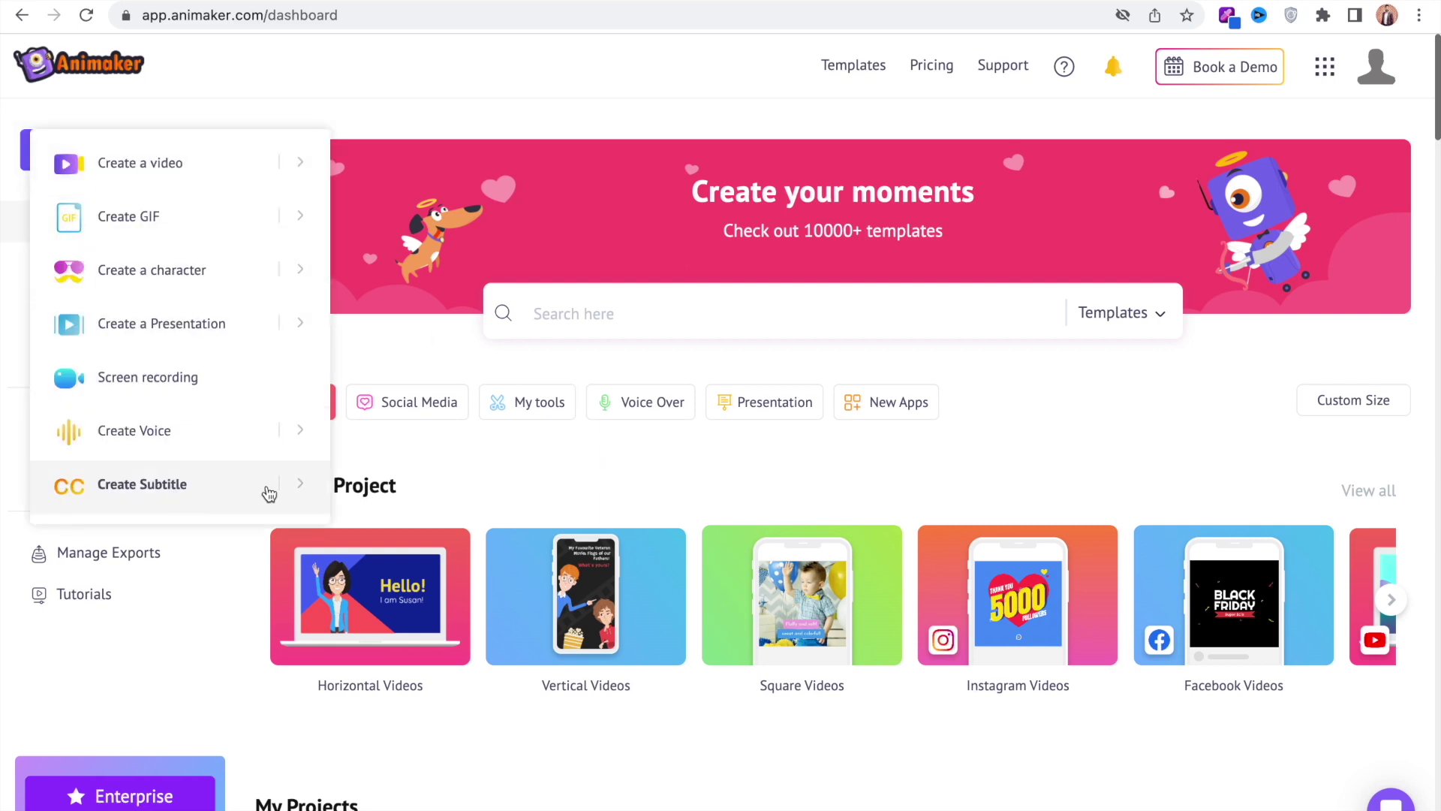
{"action": "left_click", "coordinate": [257, 488]}
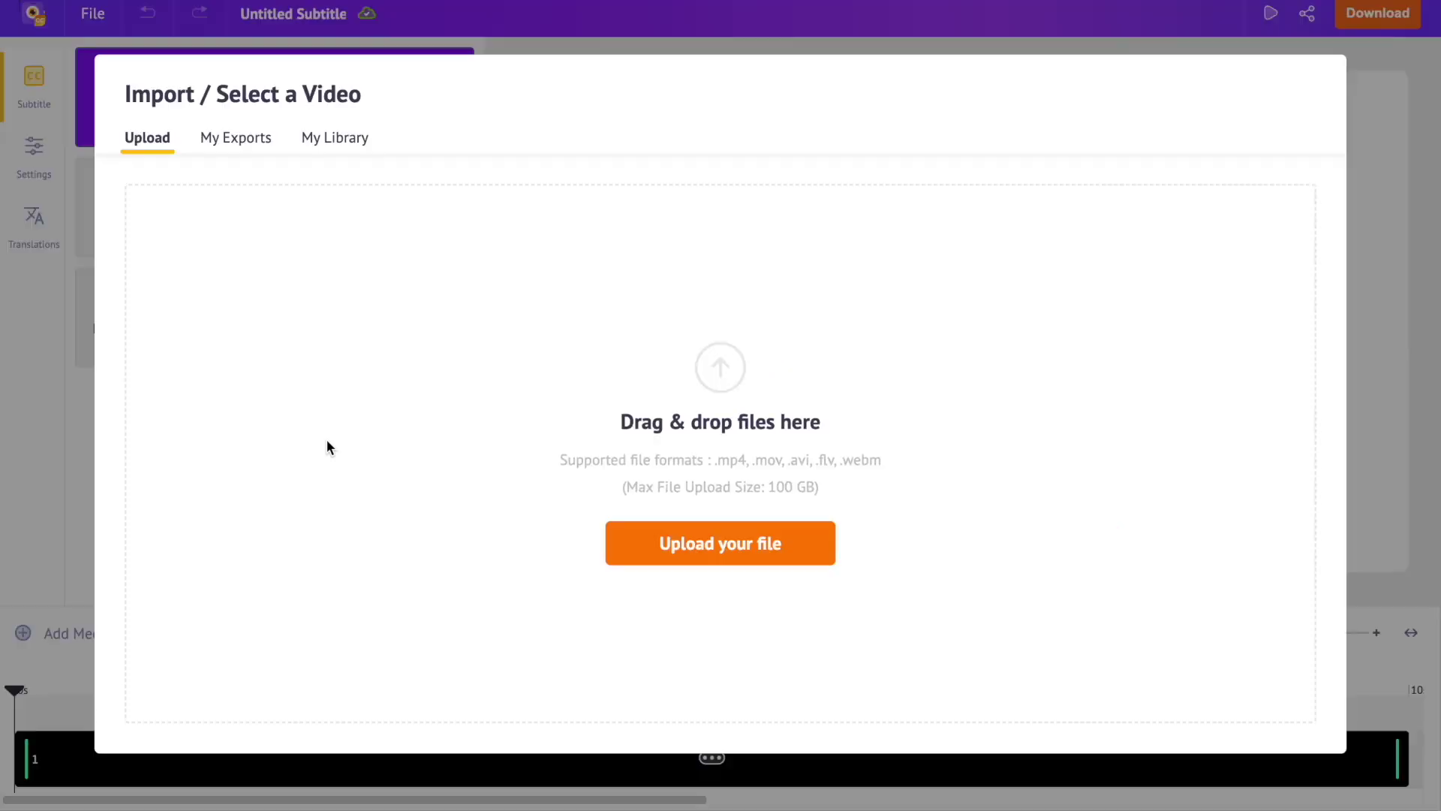
Upload the 17-second Example.mp4 from the Desktop into the subtitle project
{"action": "left_click", "coordinate": [695, 554]}
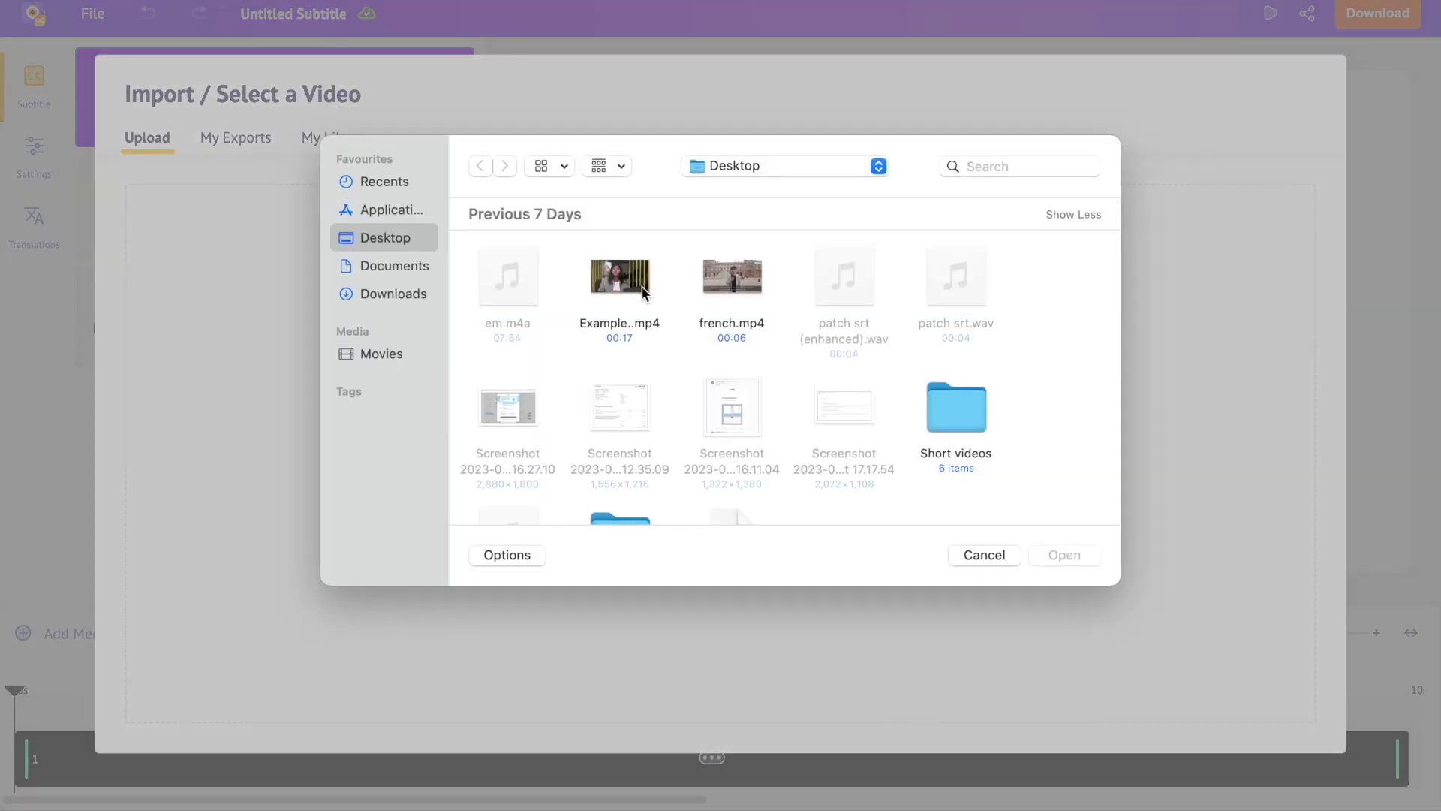
{"action": "left_click", "coordinate": [643, 292]}
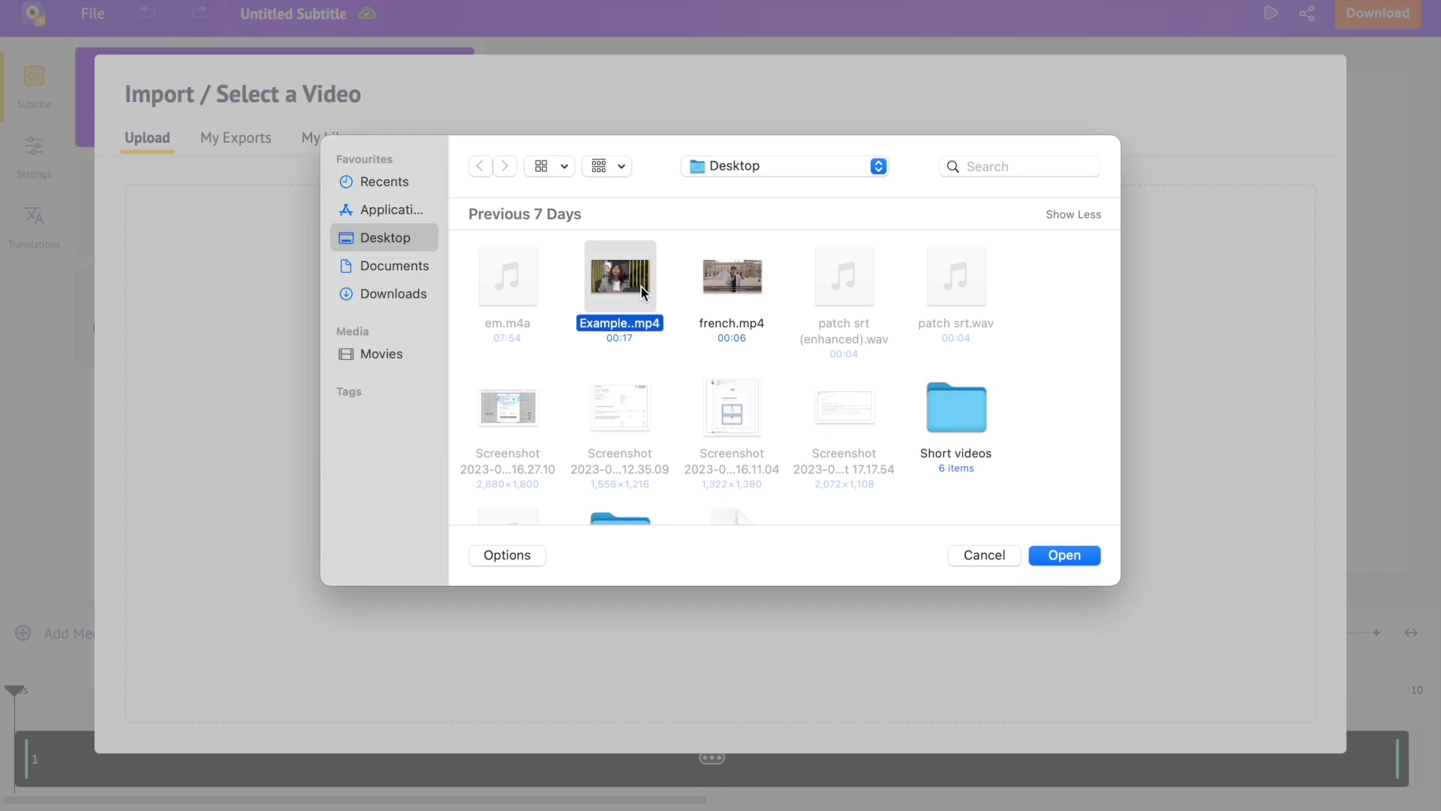
{"action": "left_click", "coordinate": [1048, 555]}
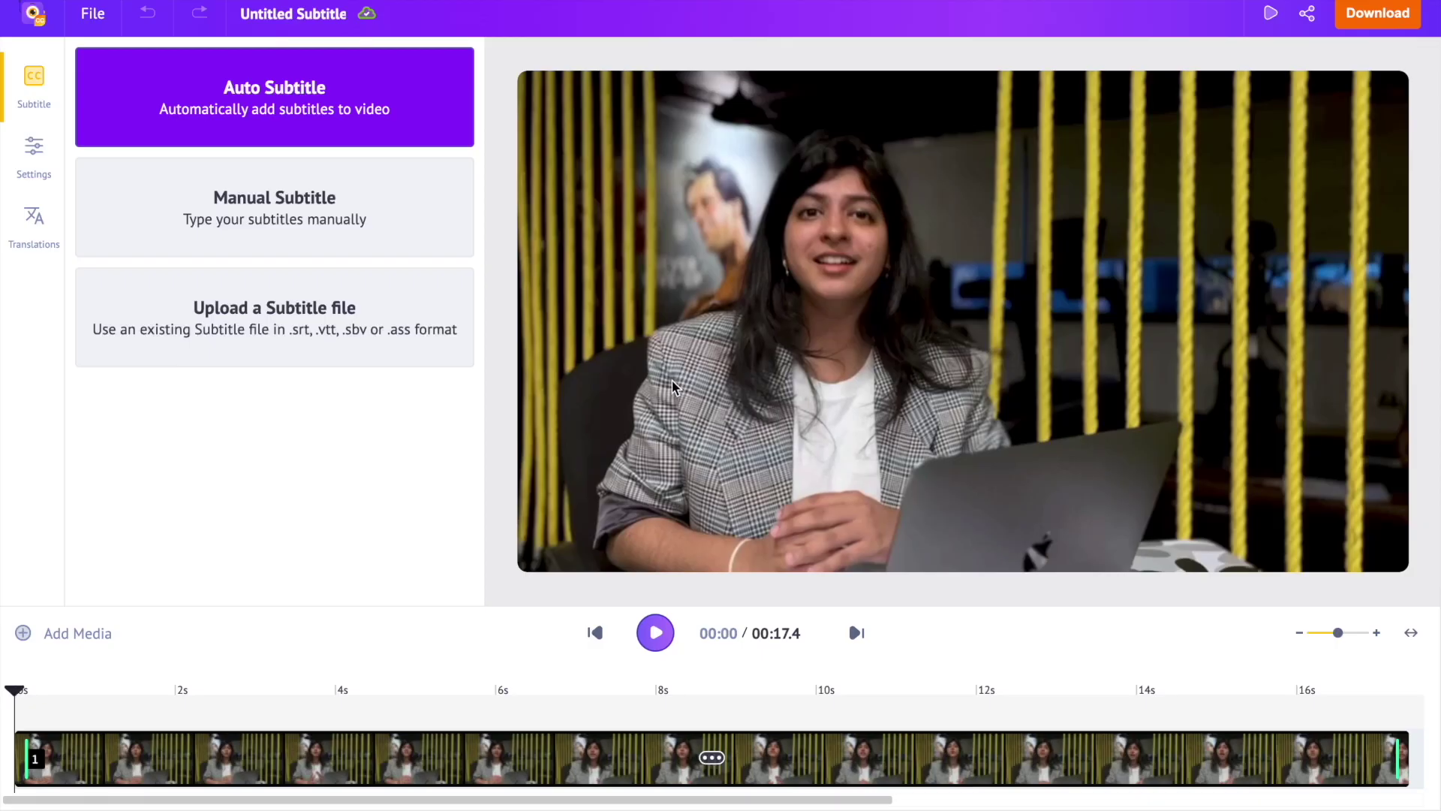
Try subtitle-file upload and manual subtitles, clear all lines, then start Auto Subtitle
{"action": "left_click", "coordinate": [344, 346]}
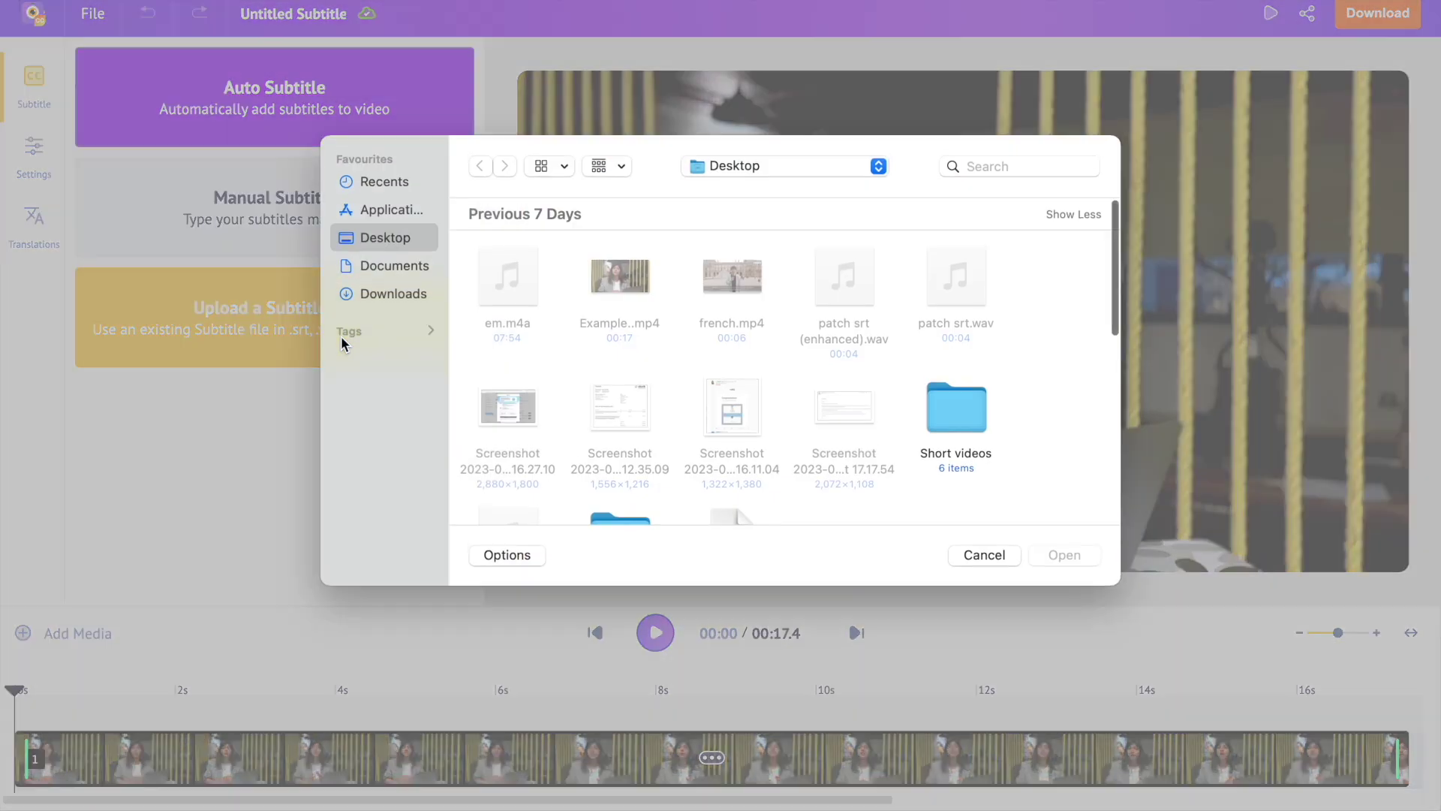
{"action": "left_click", "coordinate": [988, 559]}
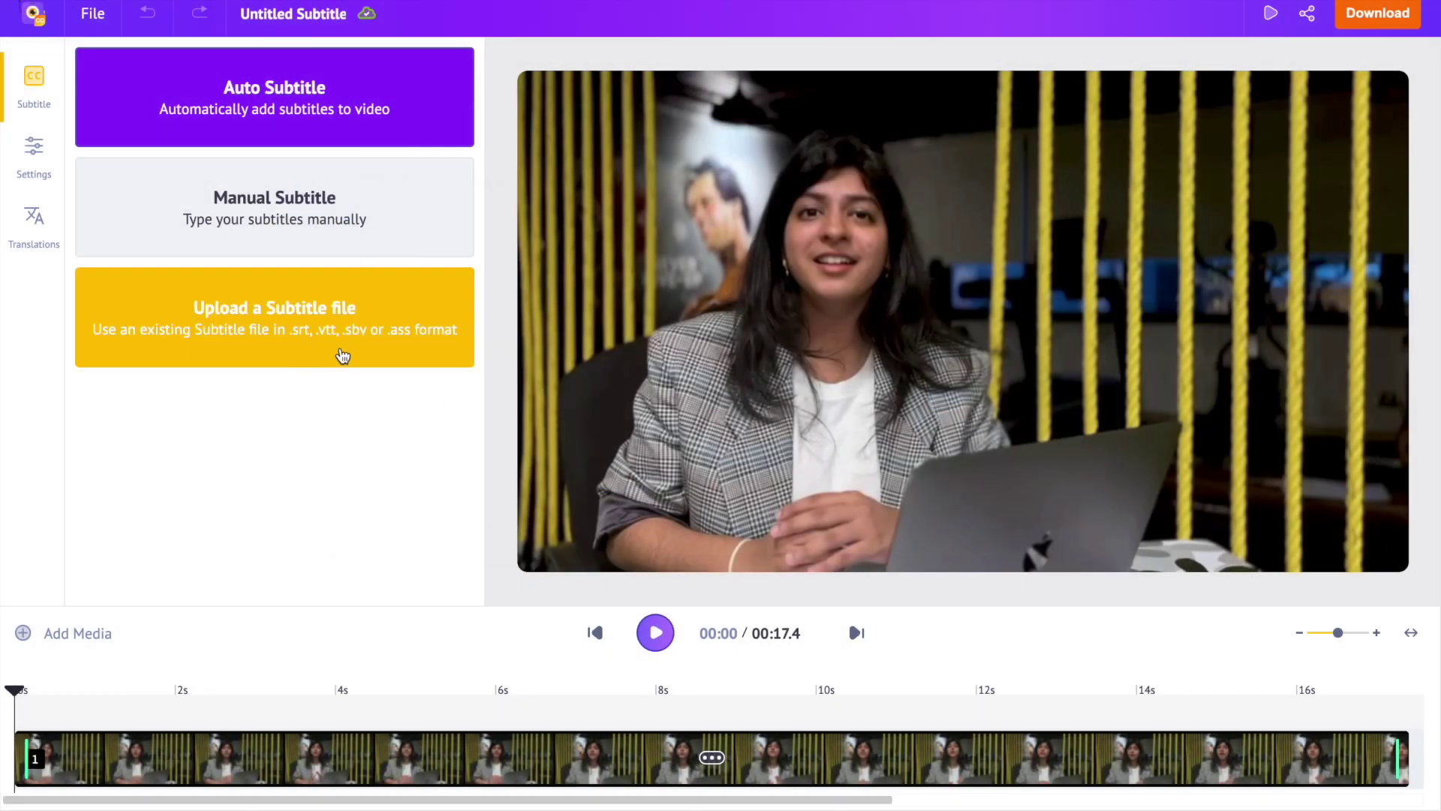
{"action": "left_click", "coordinate": [360, 225]}
{"action": "left_click", "coordinate": [220, 146]}
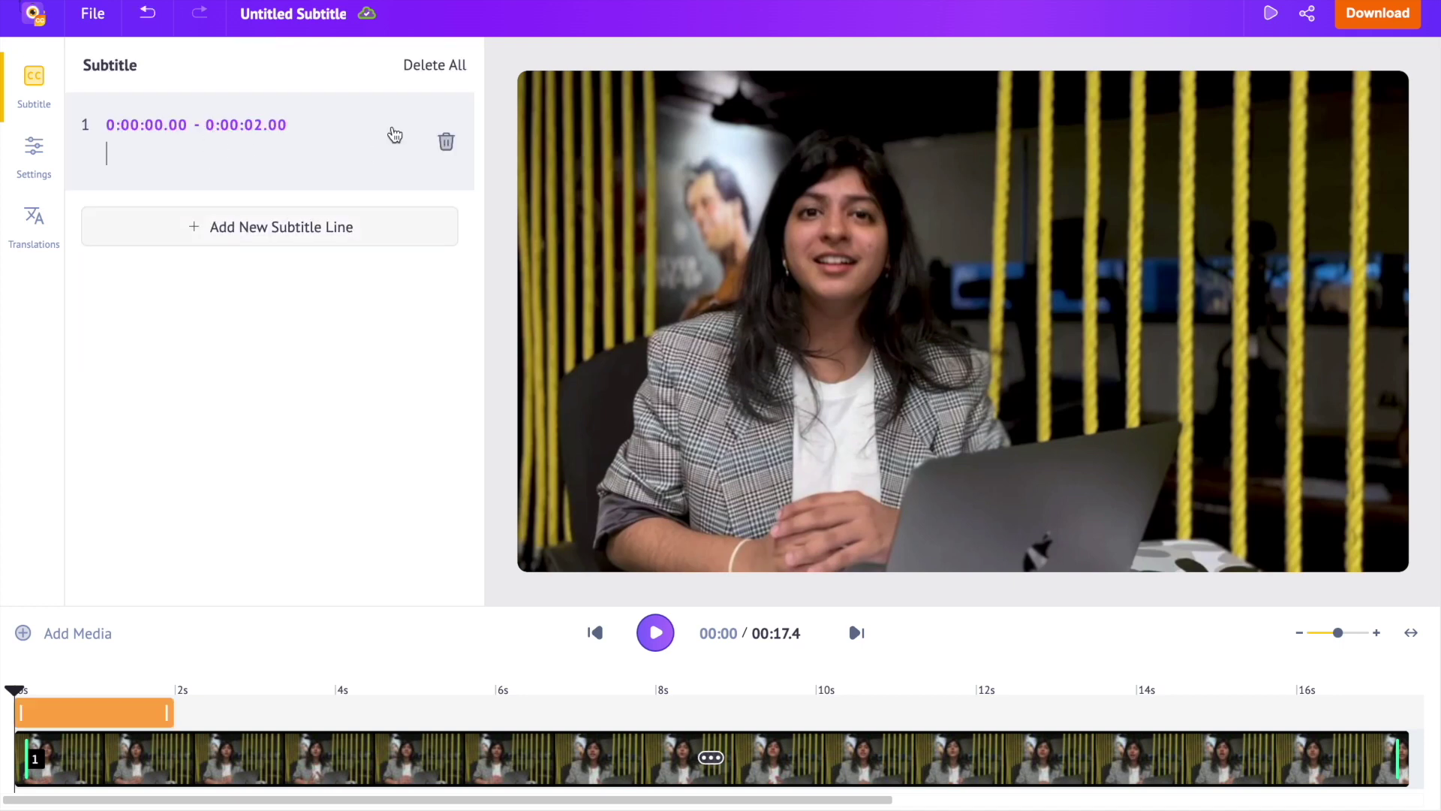
{"action": "left_click", "coordinate": [438, 63]}
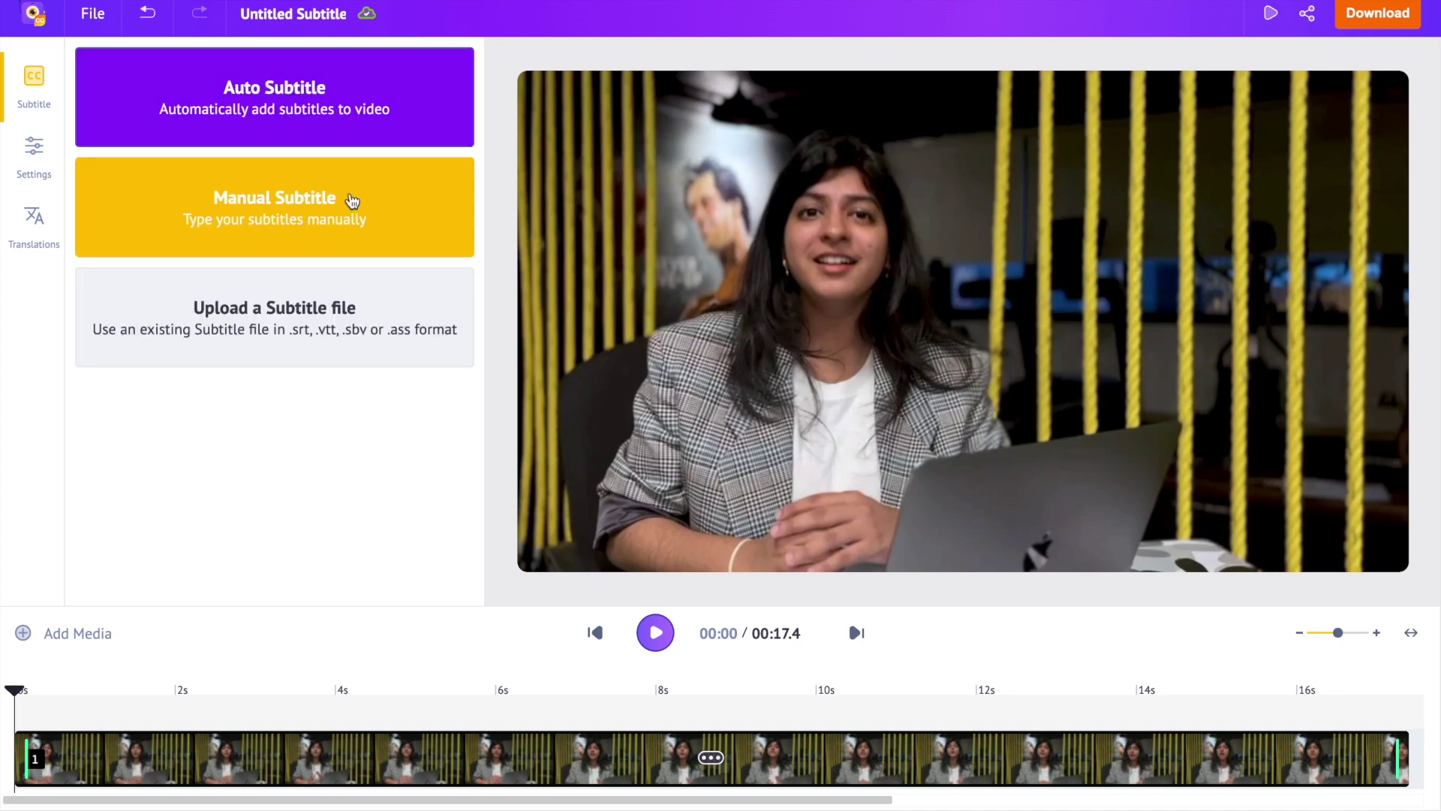
{"action": "left_click", "coordinate": [388, 108]}
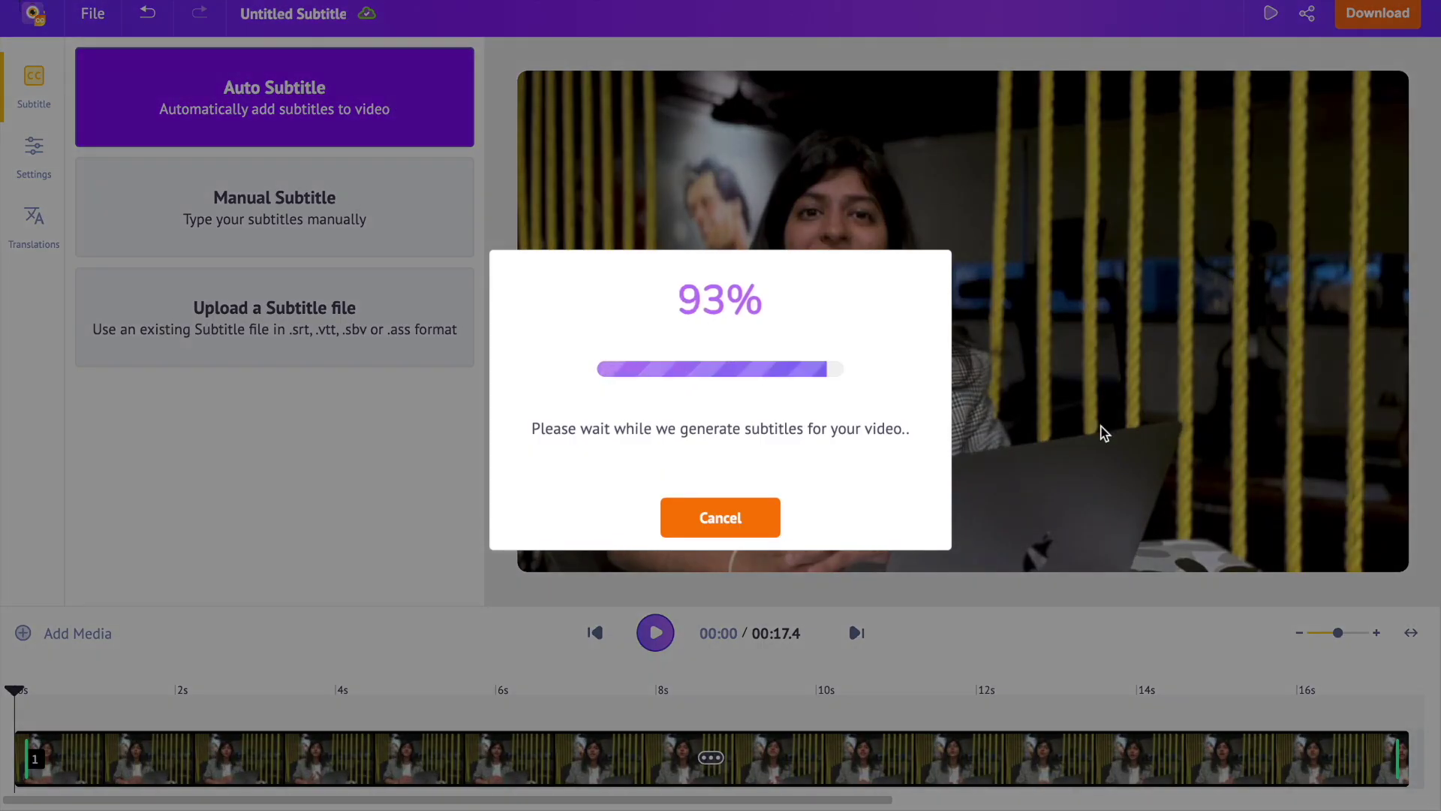
Correct subtitle line 3 by replacing the misheard 'you took' with 'YouTube'
{"action": "scroll", "coordinate": [373, 446], "scroll_direction": "down", "scroll_amount": 2}
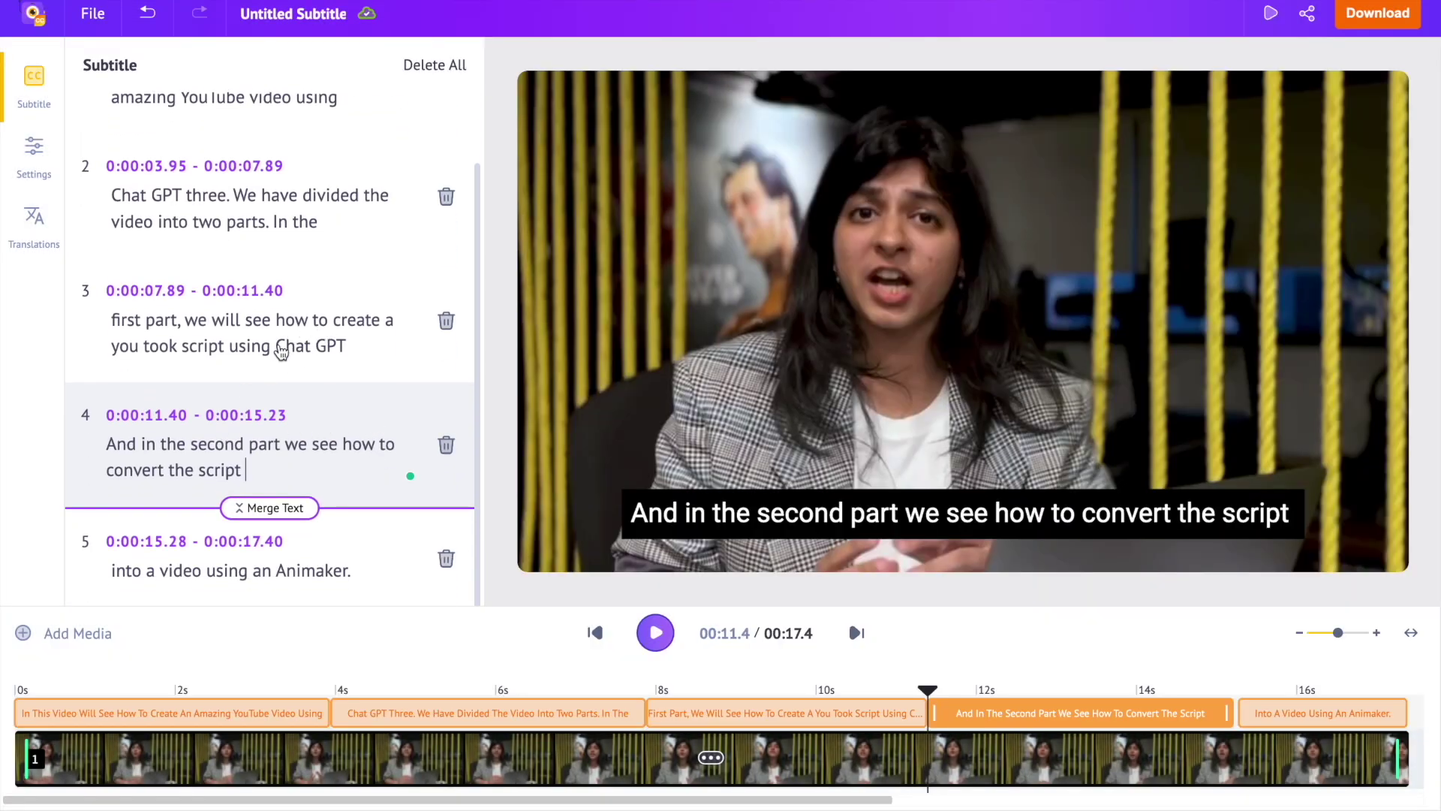
{"action": "left_click", "coordinate": [254, 354]}
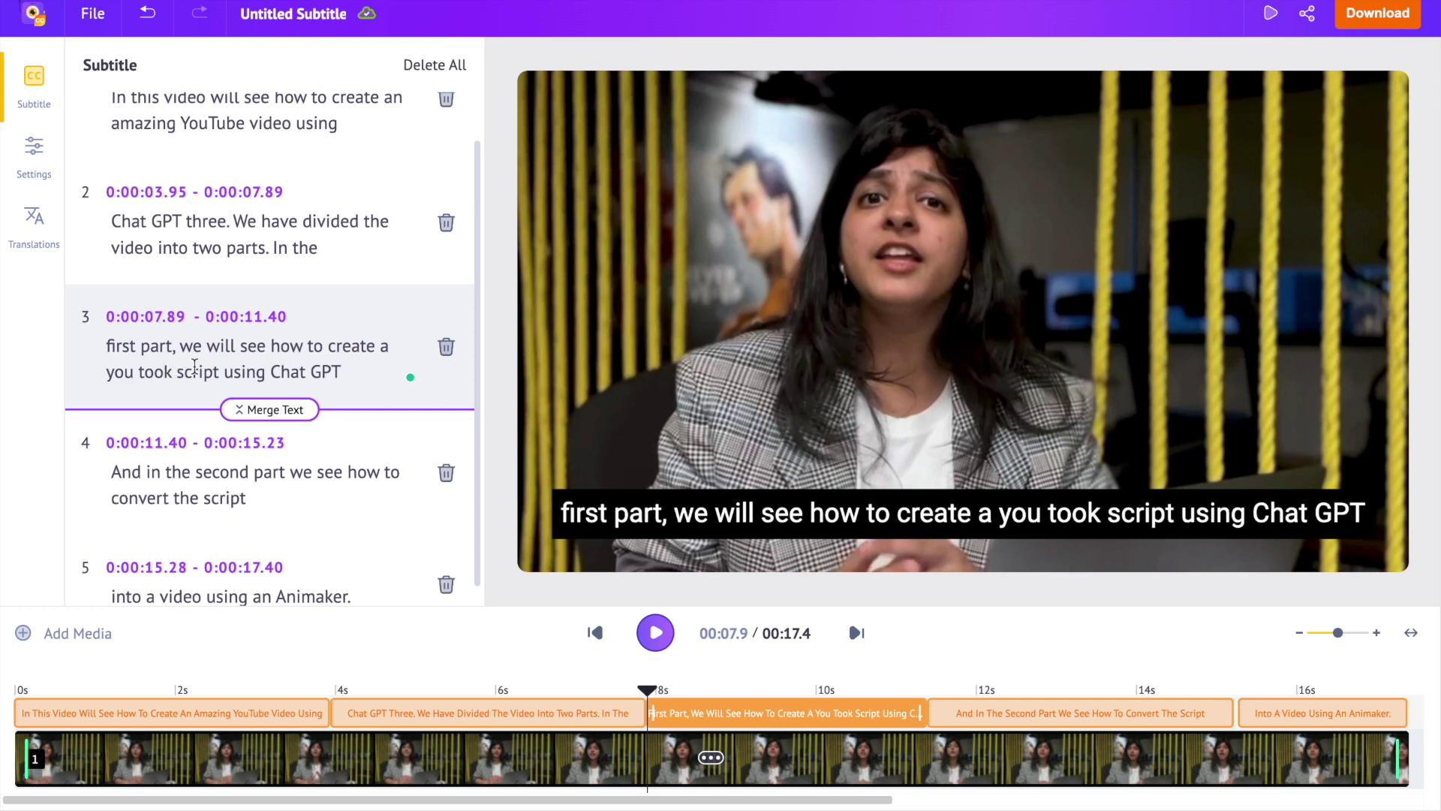
{"action": "key", "text": "BackSpace"}
{"action": "key", "text": "BackSpace"}
{"action": "key", "text": "BackSpace"}
{"action": "key", "text": "BackSpace"}
{"action": "key", "text": "BackSpace"}
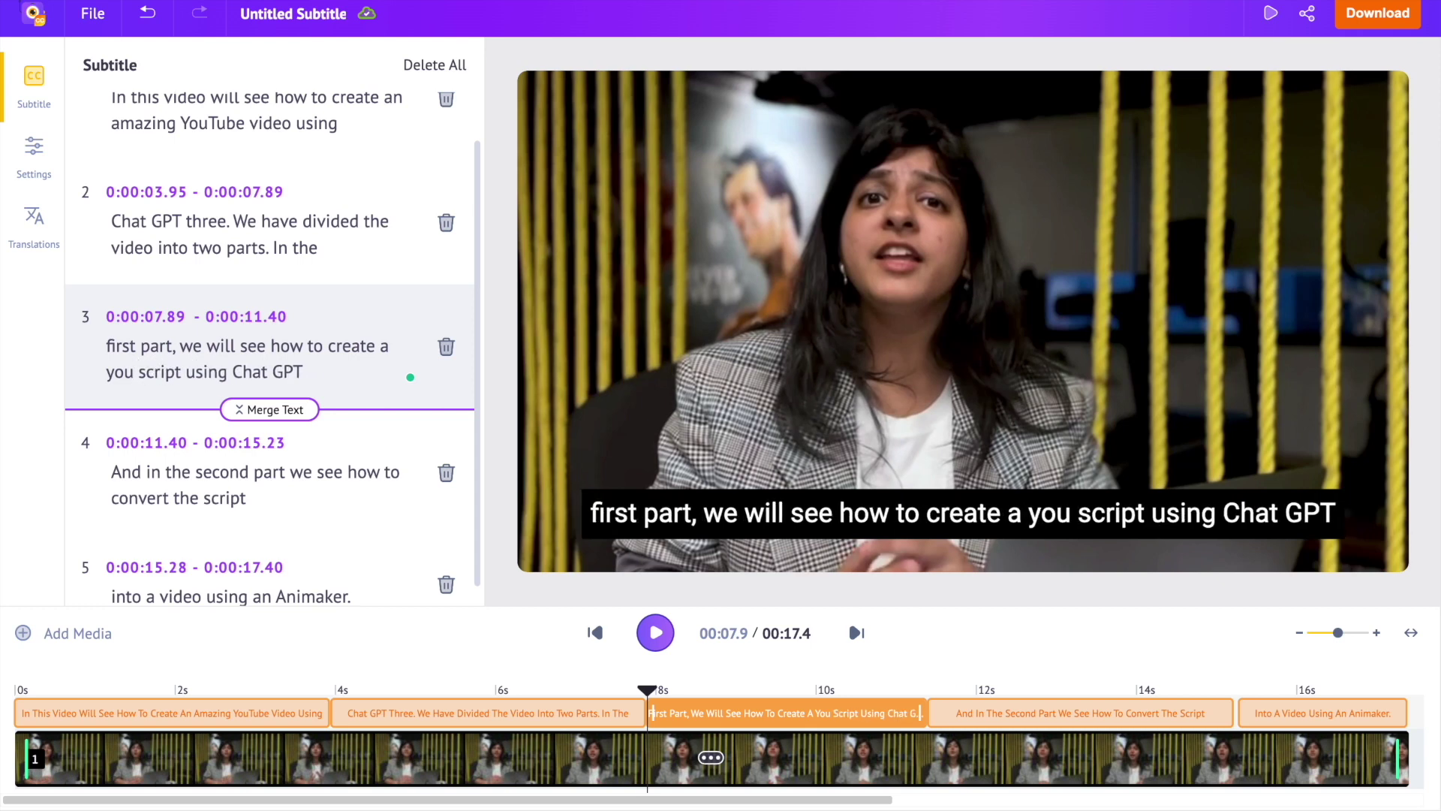
{"action": "key", "text": "BackSpace"}
{"action": "key", "text": "BackSpace"}
{"action": "key", "text": "BackSpace"}
{"action": "type", "text": "You"}
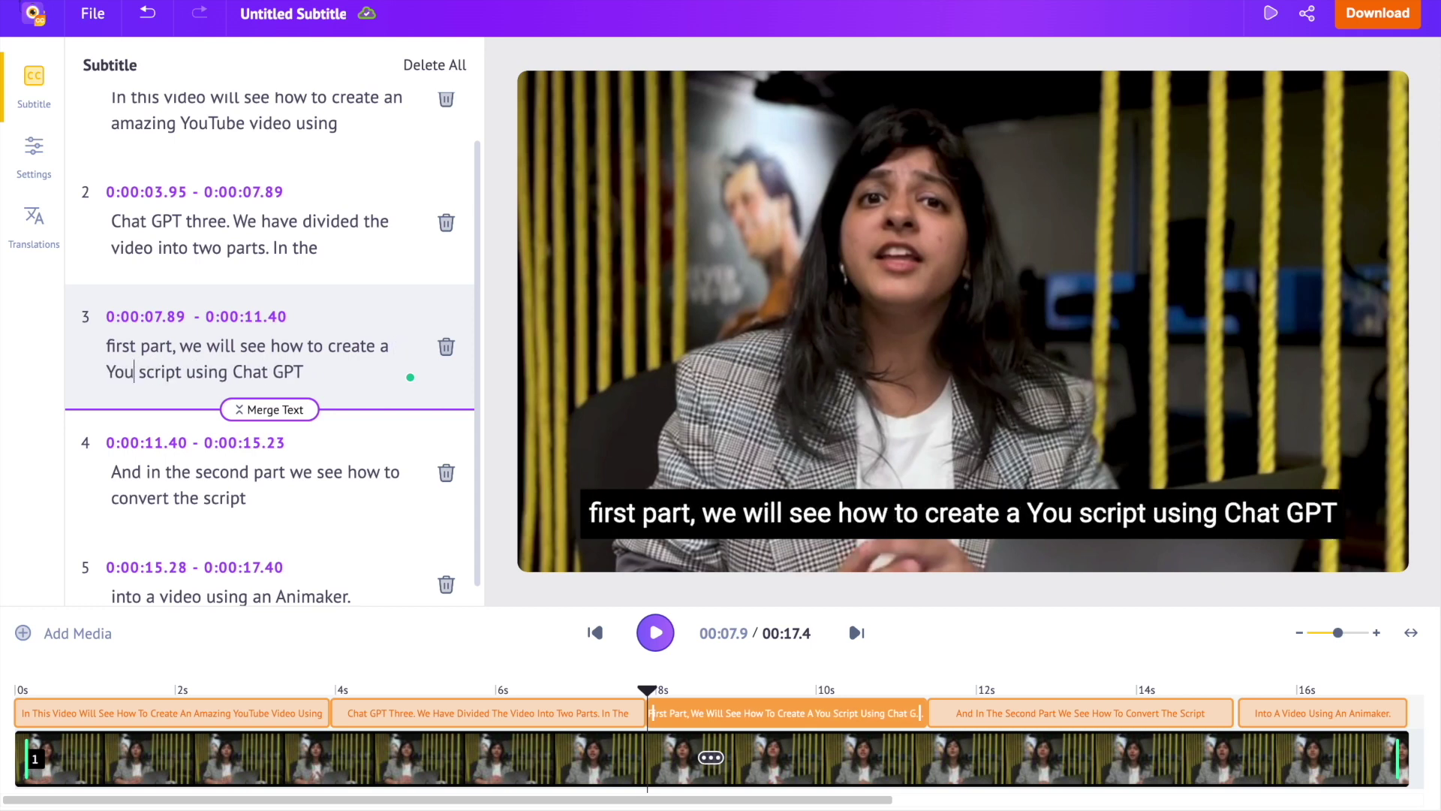
{"action": "type", "text": "Tube"}
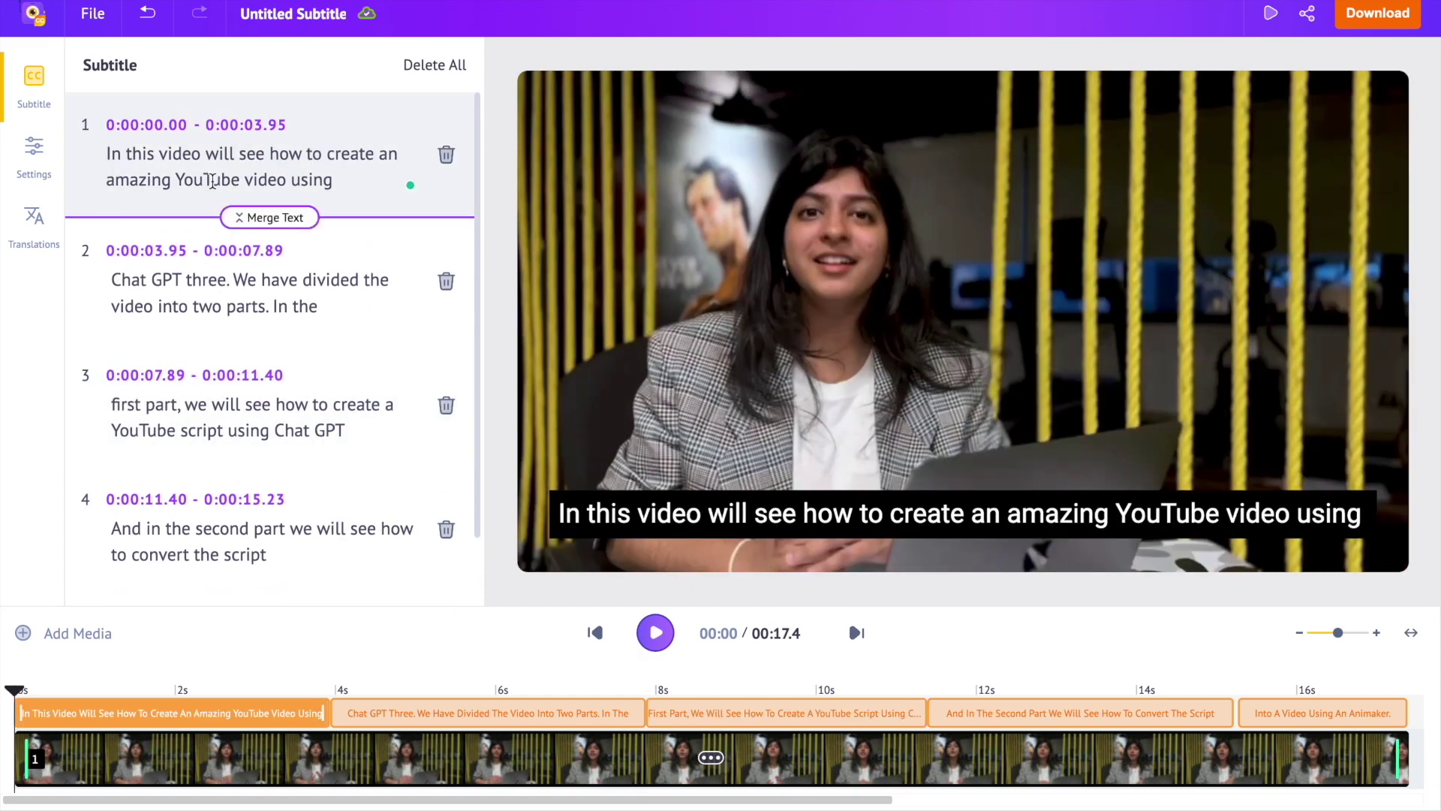
Browse the Text Style font, size and colour options without changing them
{"action": "left_click", "coordinate": [31, 154]}
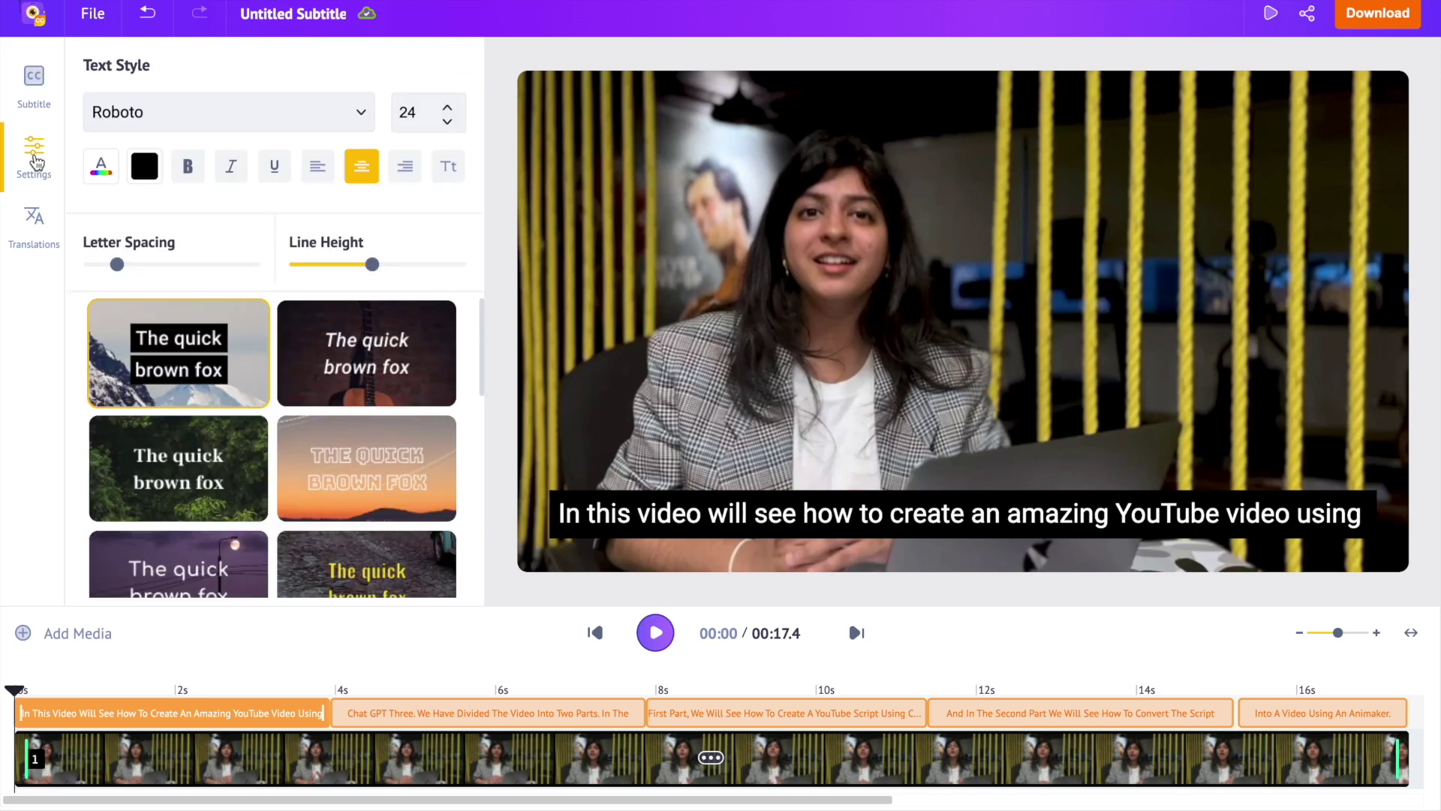
{"action": "left_click", "coordinate": [233, 124]}
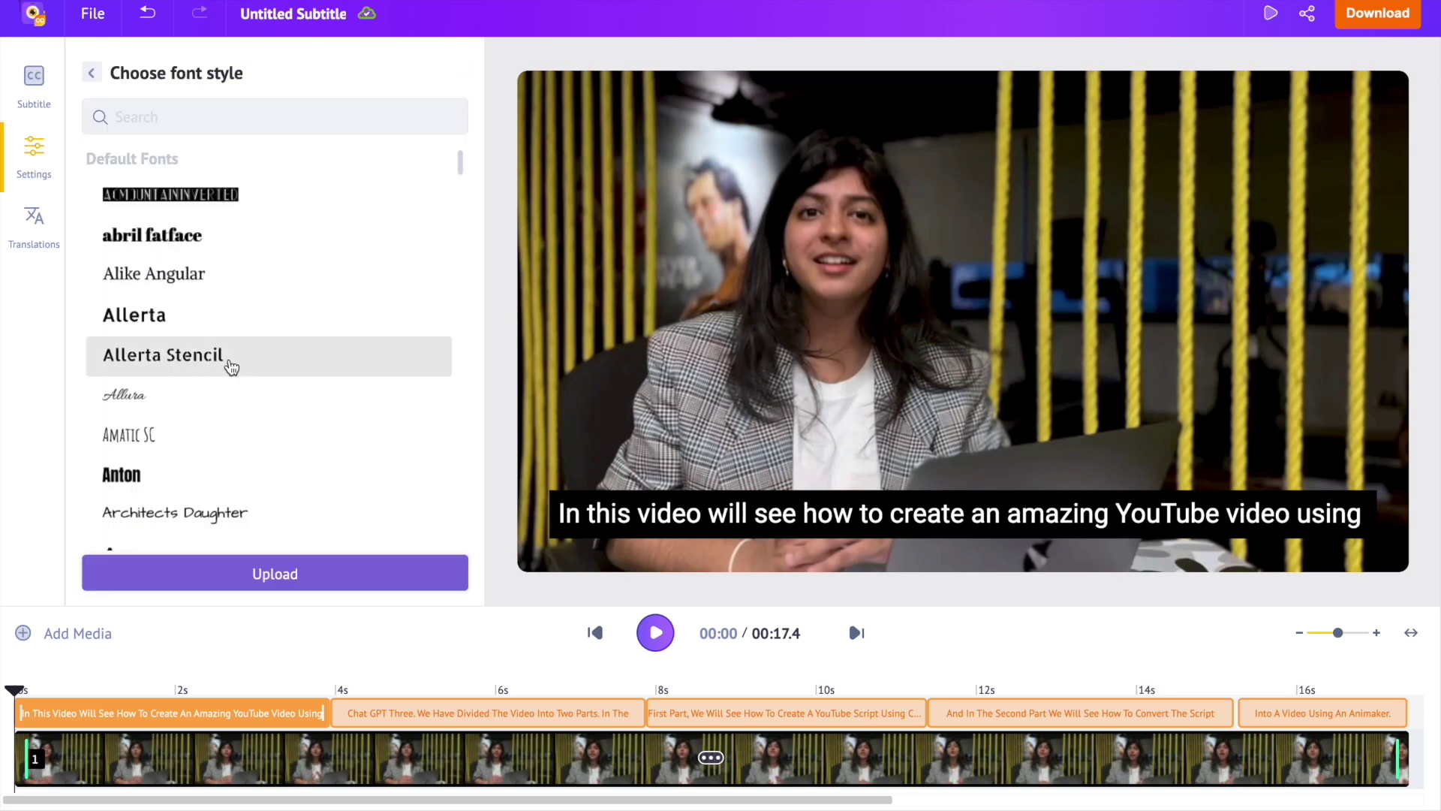
{"action": "scroll", "coordinate": [230, 365], "scroll_direction": "down", "scroll_amount": 5}
{"action": "scroll", "coordinate": [230, 372], "scroll_direction": "up", "scroll_amount": 8}
{"action": "left_click", "coordinate": [91, 73]}
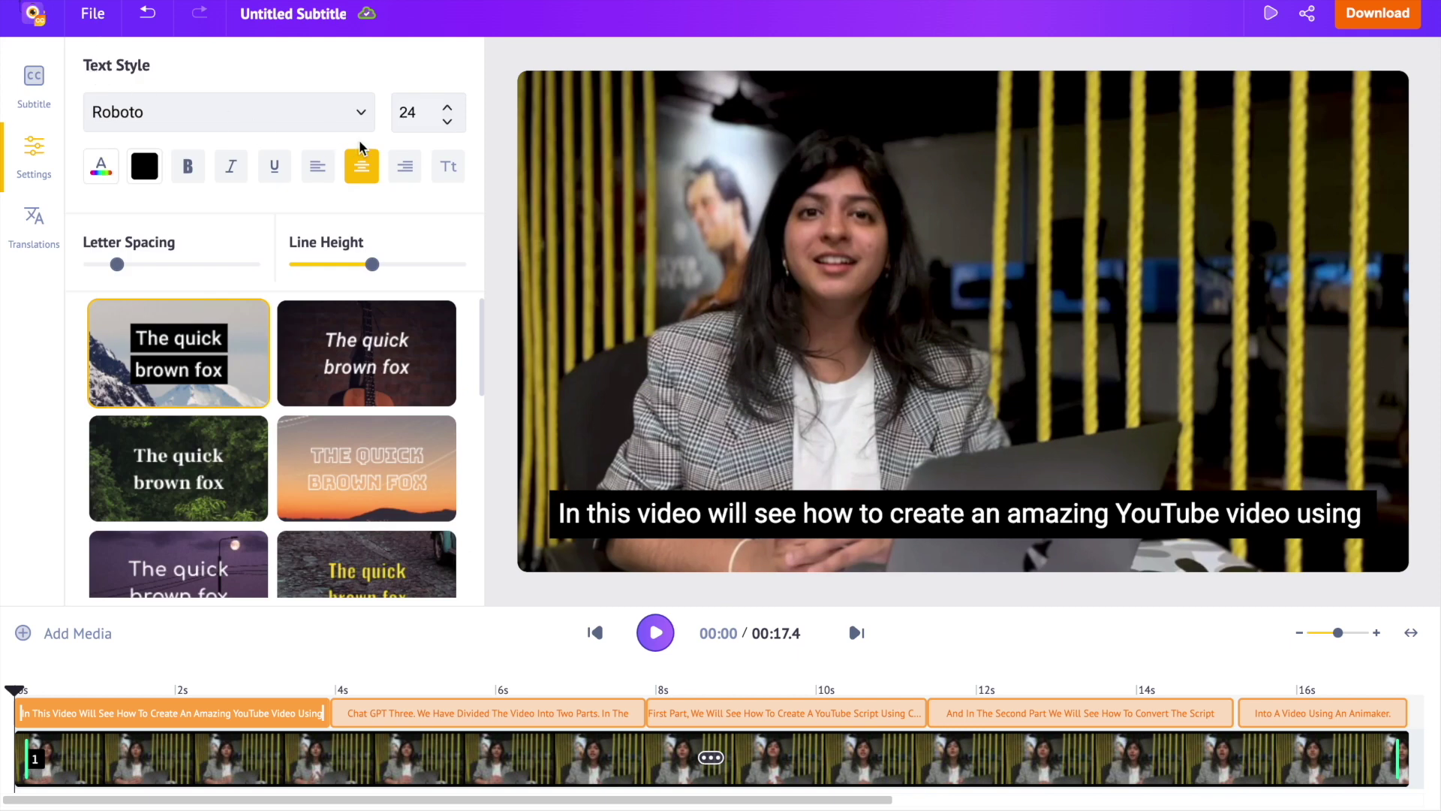
{"action": "left_click", "coordinate": [421, 116]}
{"action": "scroll", "coordinate": [431, 330], "scroll_direction": "down", "scroll_amount": 5}
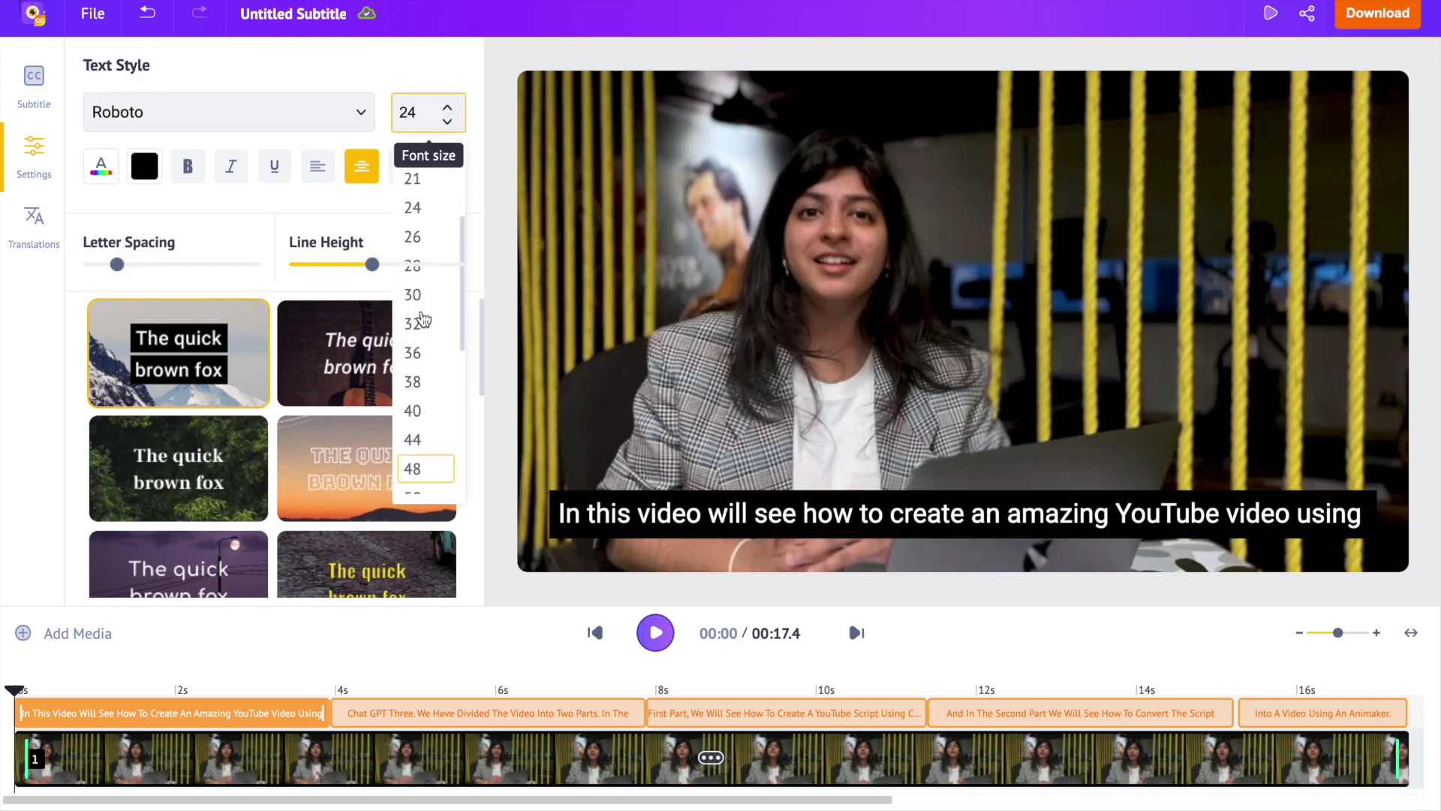
{"action": "left_click", "coordinate": [102, 168]}
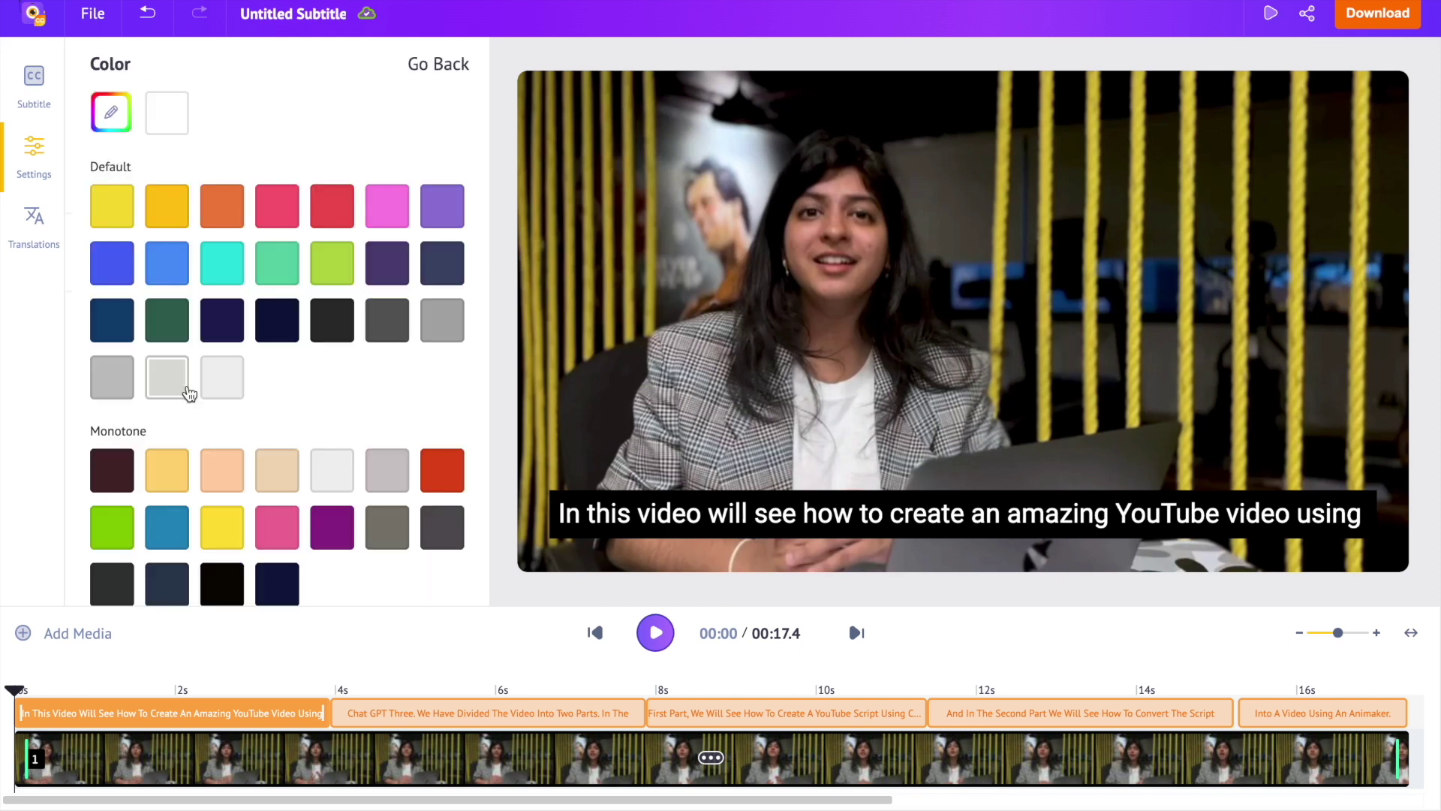
{"action": "scroll", "coordinate": [297, 321], "scroll_direction": "down", "scroll_amount": 1}
{"action": "scroll", "coordinate": [298, 318], "scroll_direction": "up", "scroll_amount": 1}
{"action": "left_click", "coordinate": [443, 66]}
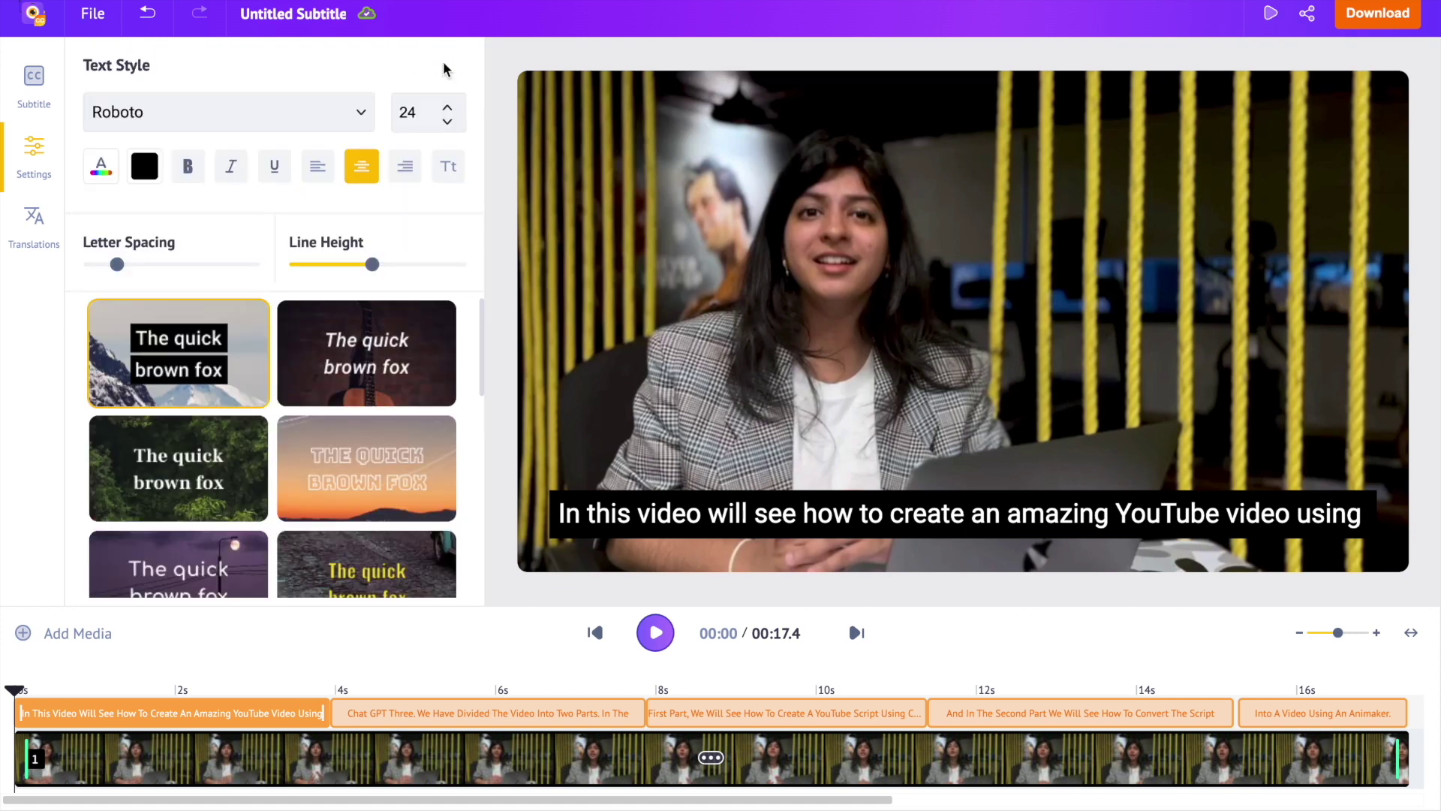
Set the subtitle font to Quicksand
{"action": "left_click", "coordinate": [298, 114]}
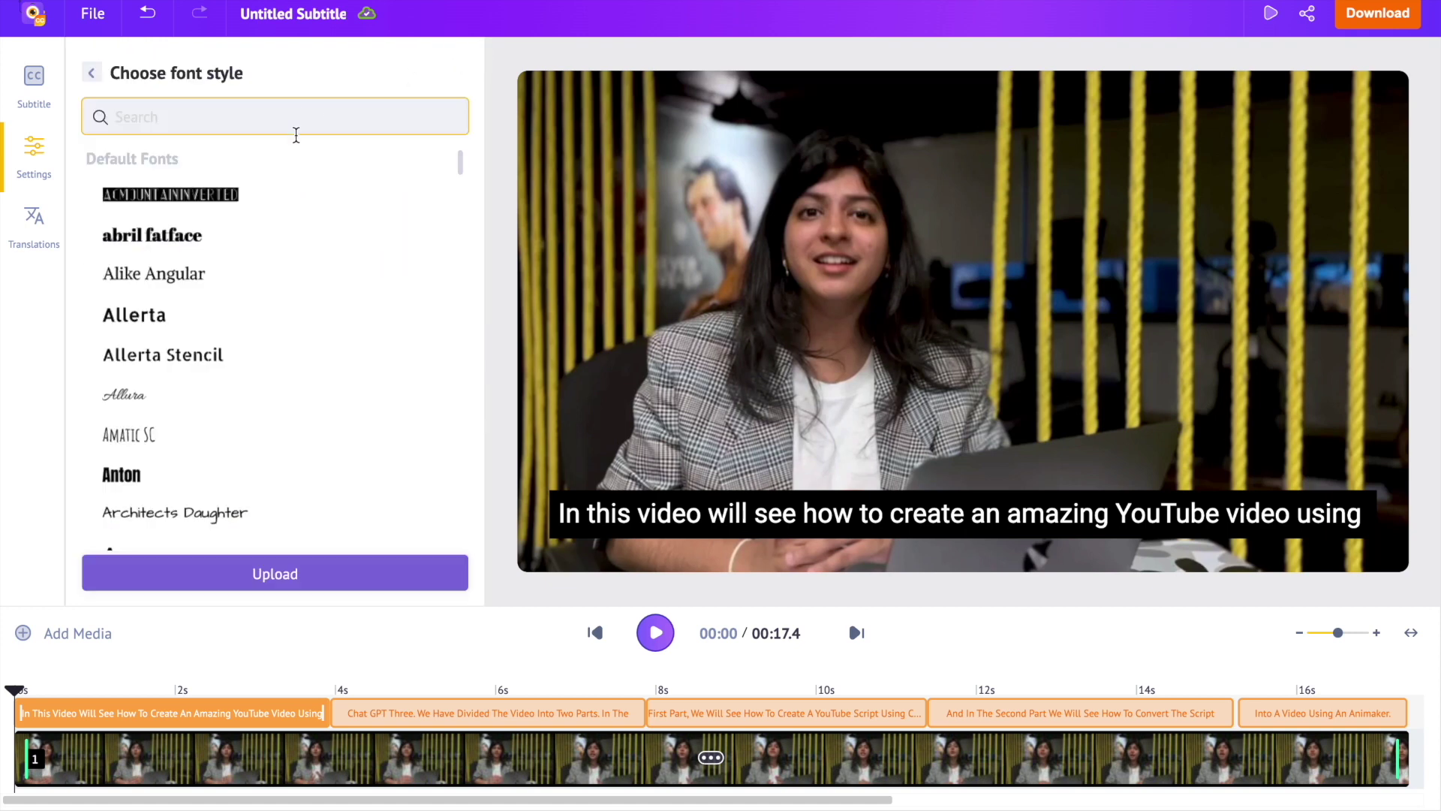
{"action": "scroll", "coordinate": [284, 272], "scroll_direction": "down", "scroll_amount": 8}
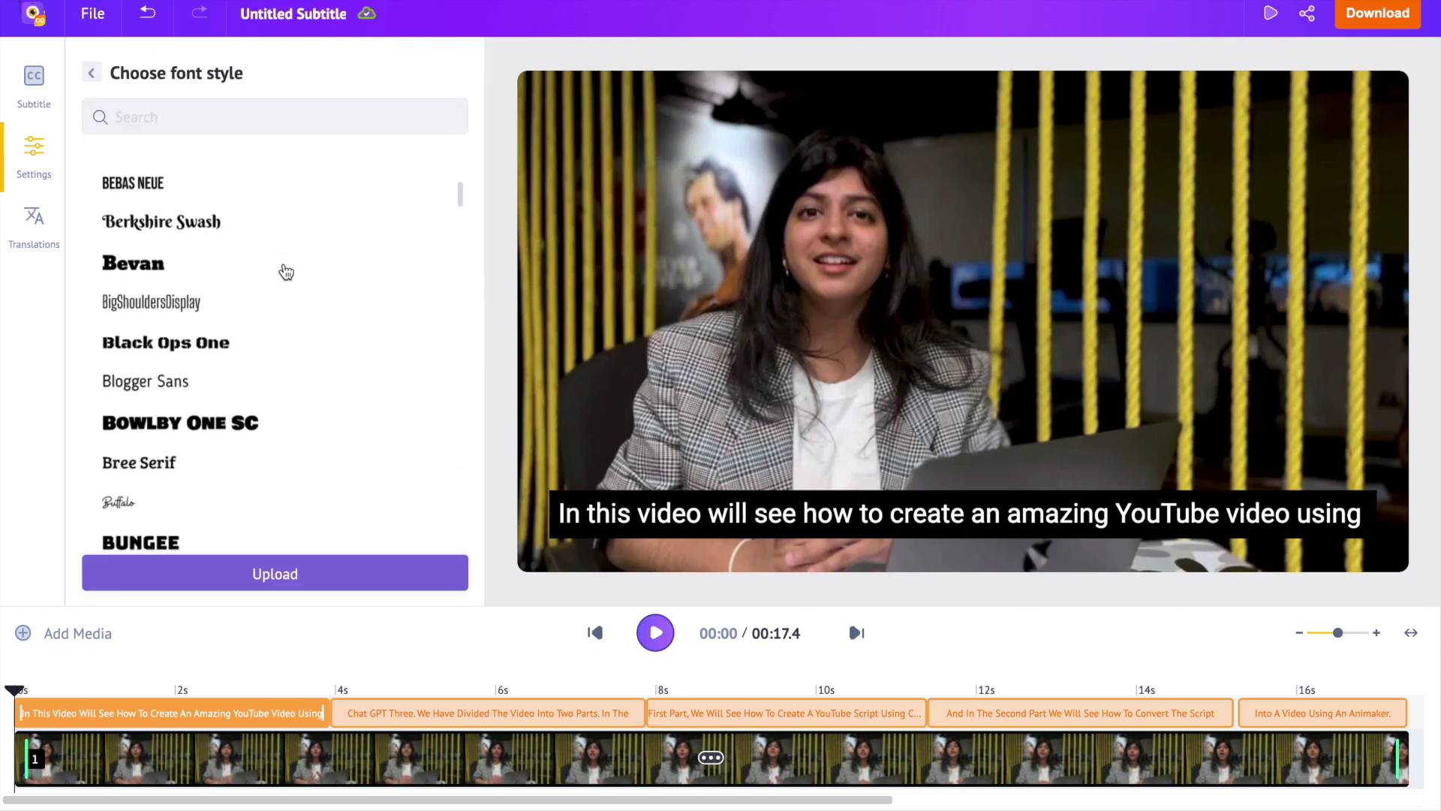
{"action": "scroll", "coordinate": [286, 272], "scroll_direction": "down", "scroll_amount": 20}
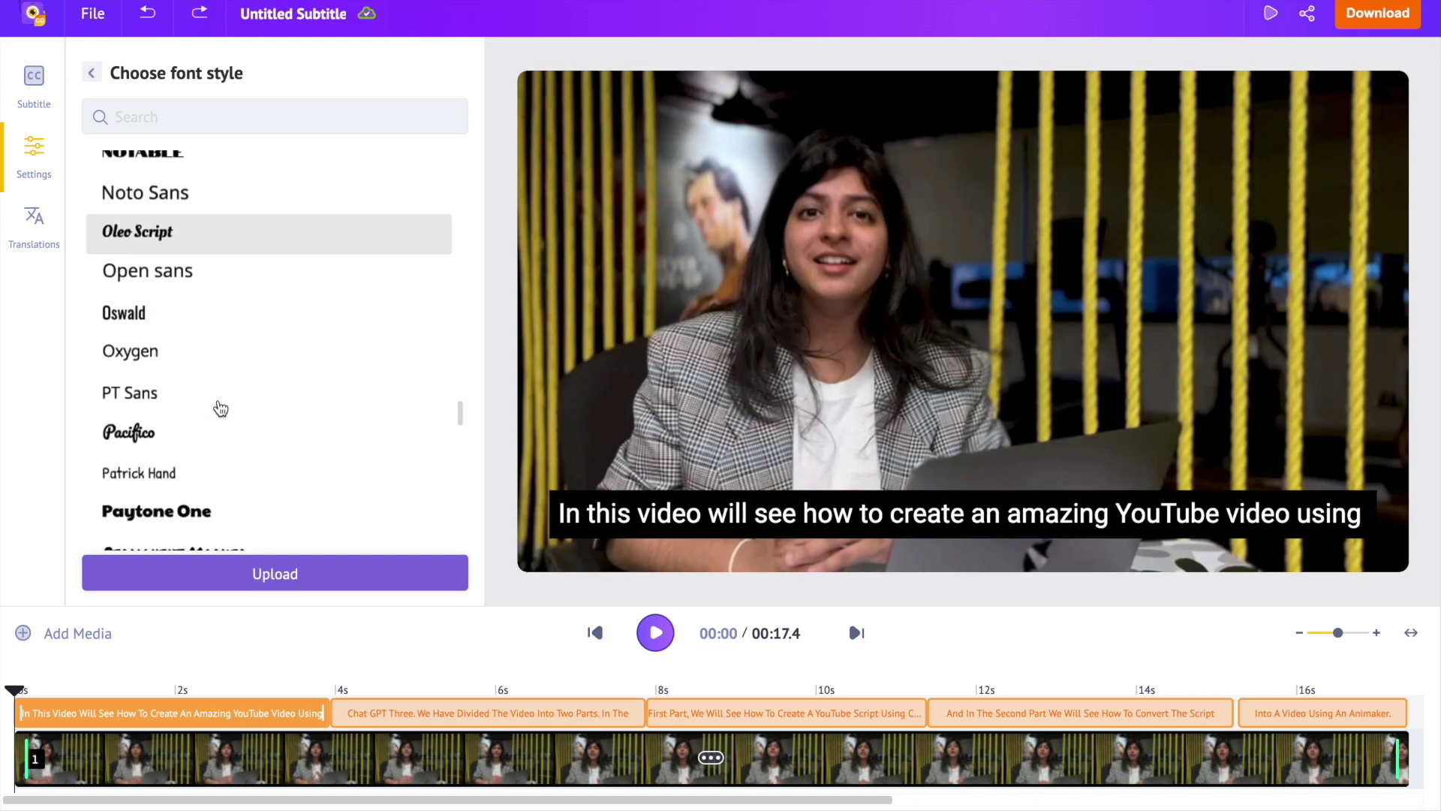
{"action": "scroll", "coordinate": [217, 402], "scroll_direction": "down", "scroll_amount": 5}
{"action": "left_click", "coordinate": [220, 379]}
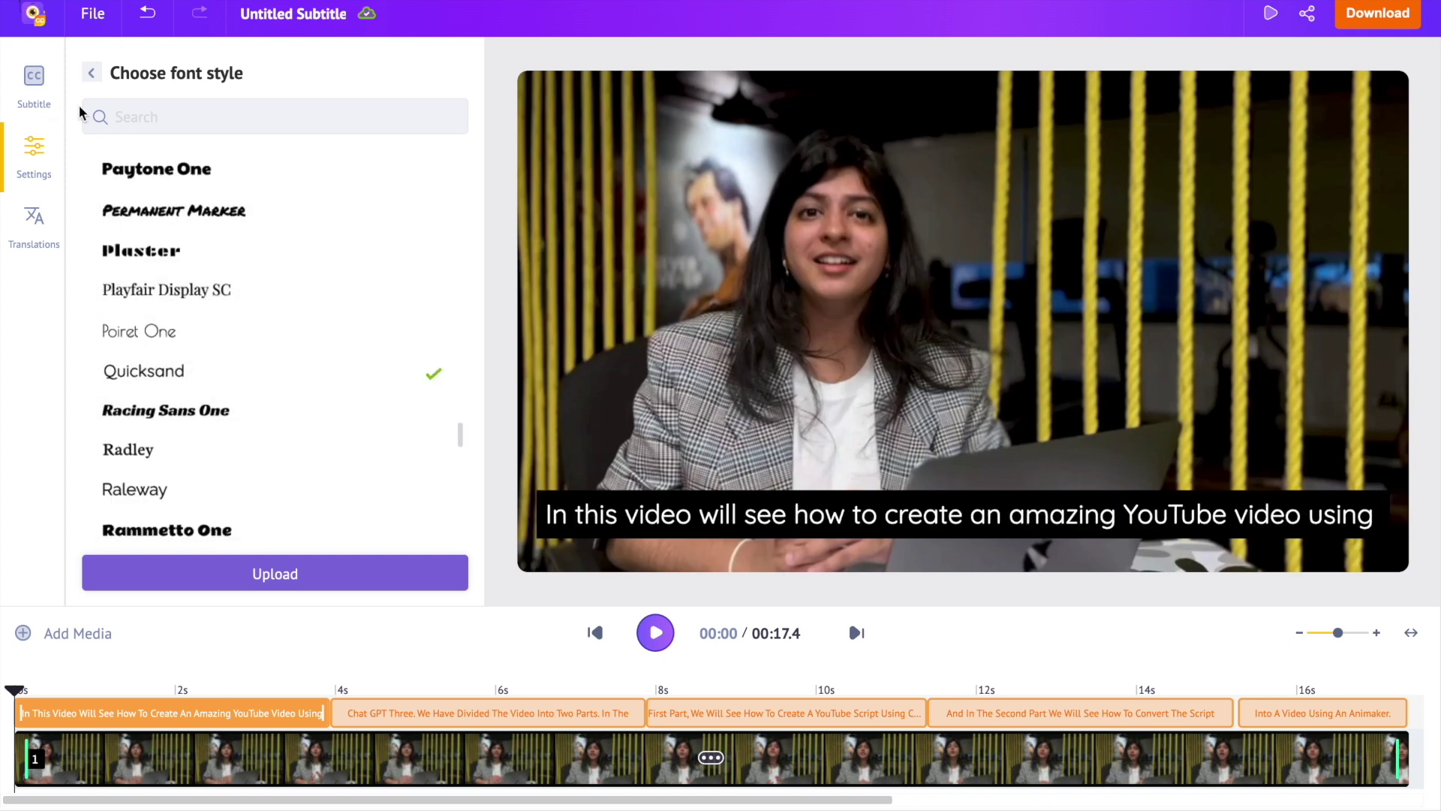
{"action": "left_click", "coordinate": [91, 75]}
Make the subtitle text colour yellow
{"action": "left_click", "coordinate": [111, 170]}
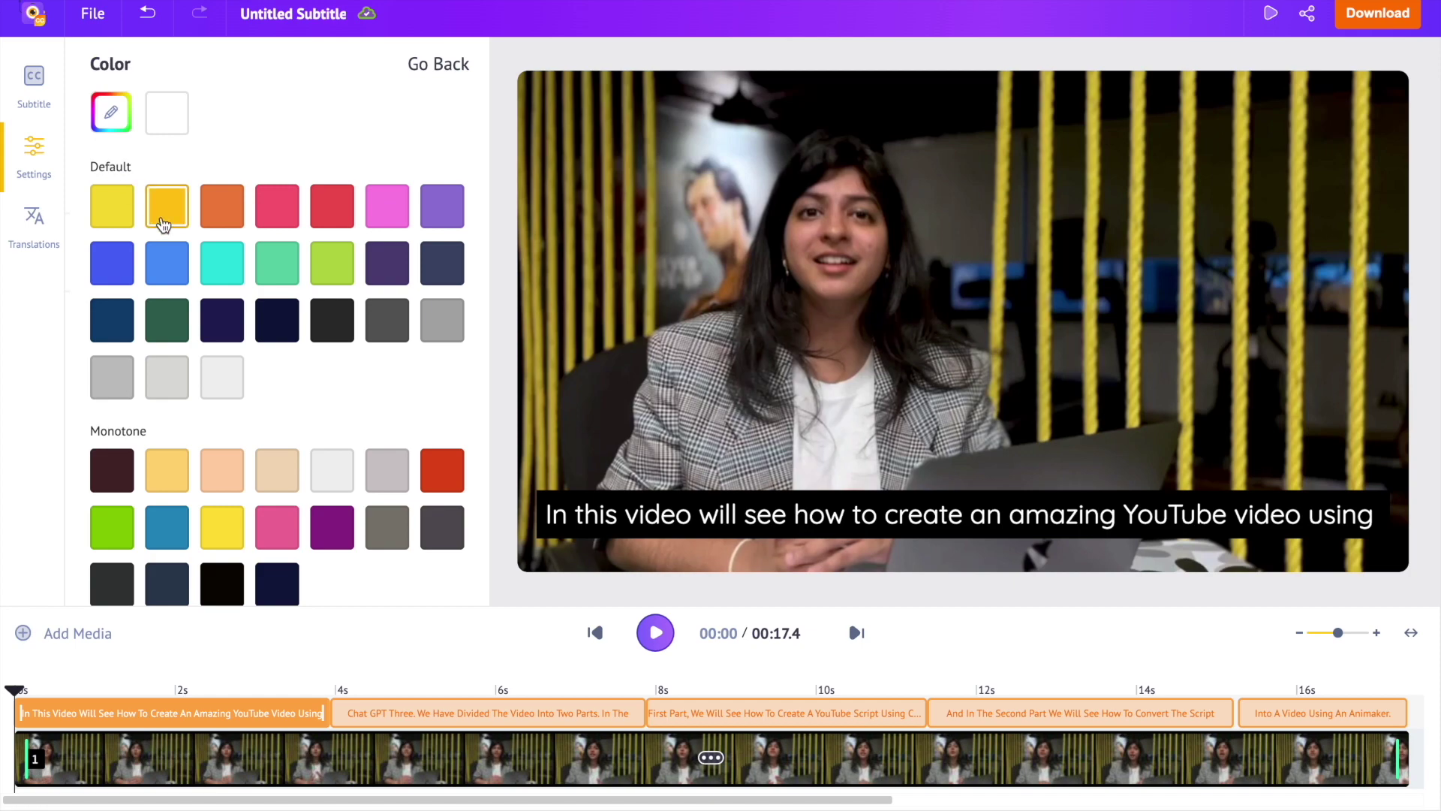
{"action": "left_click", "coordinate": [112, 204]}
{"action": "left_click", "coordinate": [446, 68]}
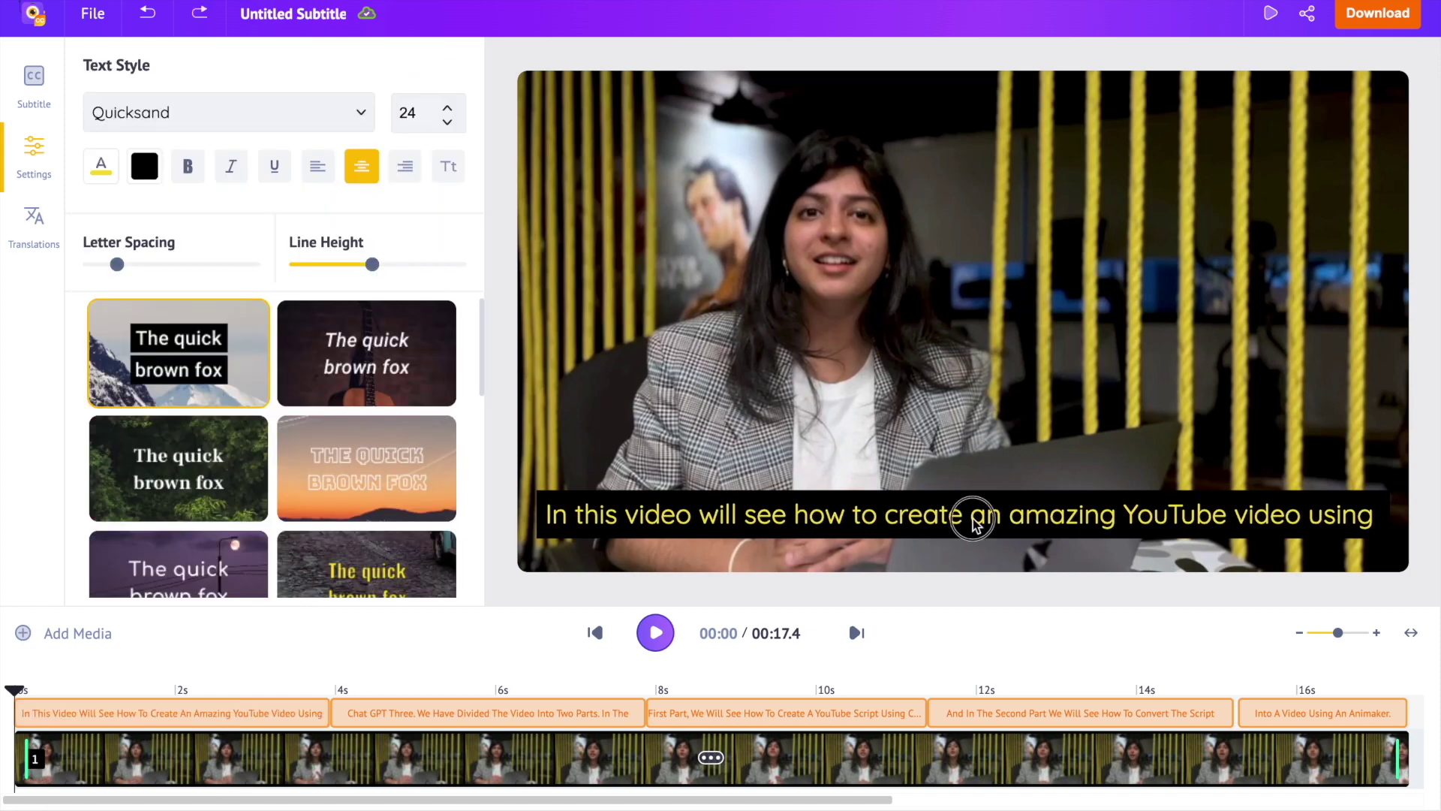
{"action": "mouse_move", "coordinate": [975, 515]}
{"action": "left_mouse_down"}
{"action": "mouse_move", "coordinate": [990, 212]}
{"action": "mouse_move", "coordinate": [980, 146]}
{"action": "mouse_move", "coordinate": [997, 290]}
{"action": "mouse_move", "coordinate": [984, 510]}
{"action": "left_mouse_up"}
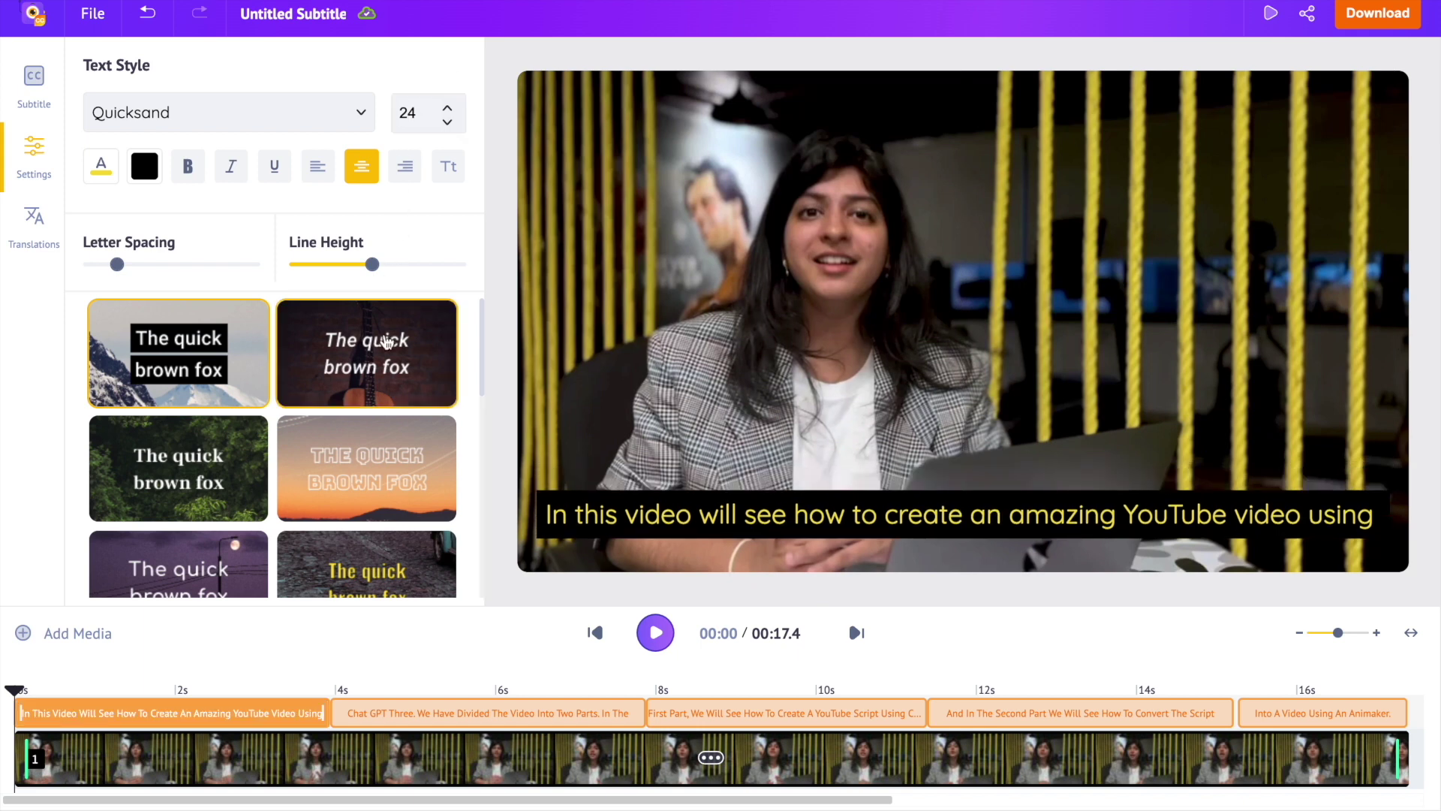
{"action": "scroll", "coordinate": [385, 334], "scroll_direction": "down", "scroll_amount": 5}
{"action": "scroll", "coordinate": [386, 341], "scroll_direction": "down", "scroll_amount": 3}
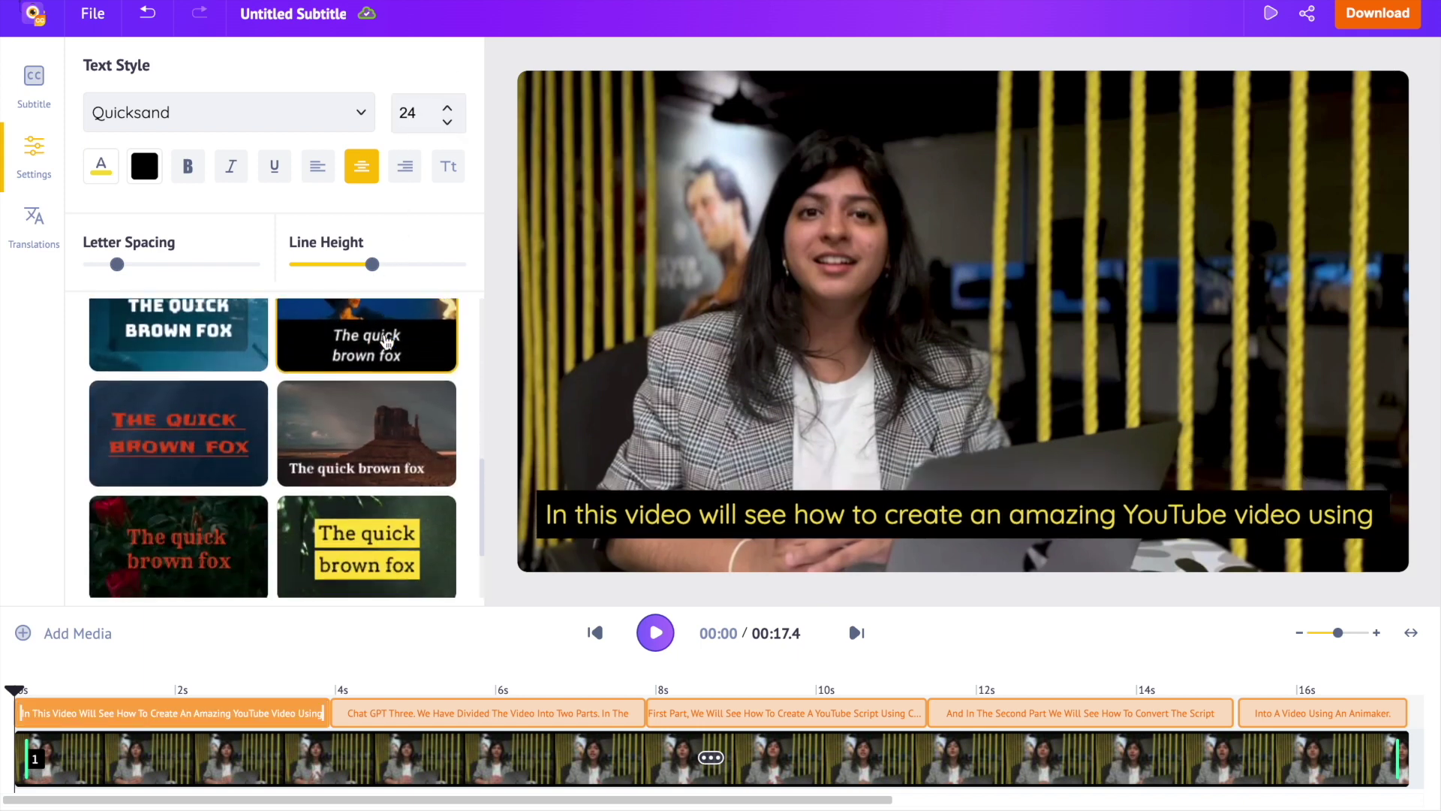
{"action": "scroll", "coordinate": [386, 342], "scroll_direction": "up", "scroll_amount": 5}
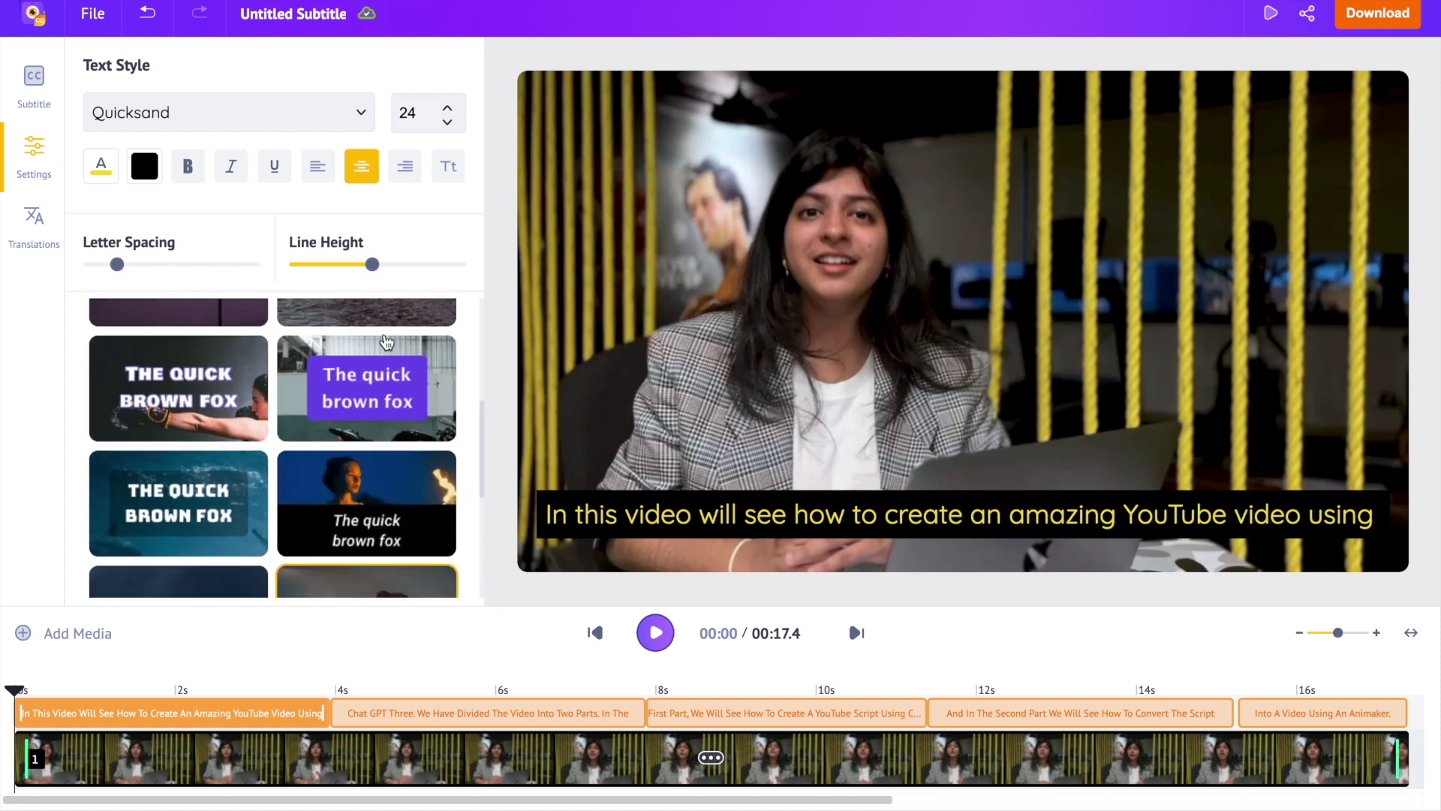
{"action": "scroll", "coordinate": [385, 341], "scroll_direction": "up", "scroll_amount": 1}
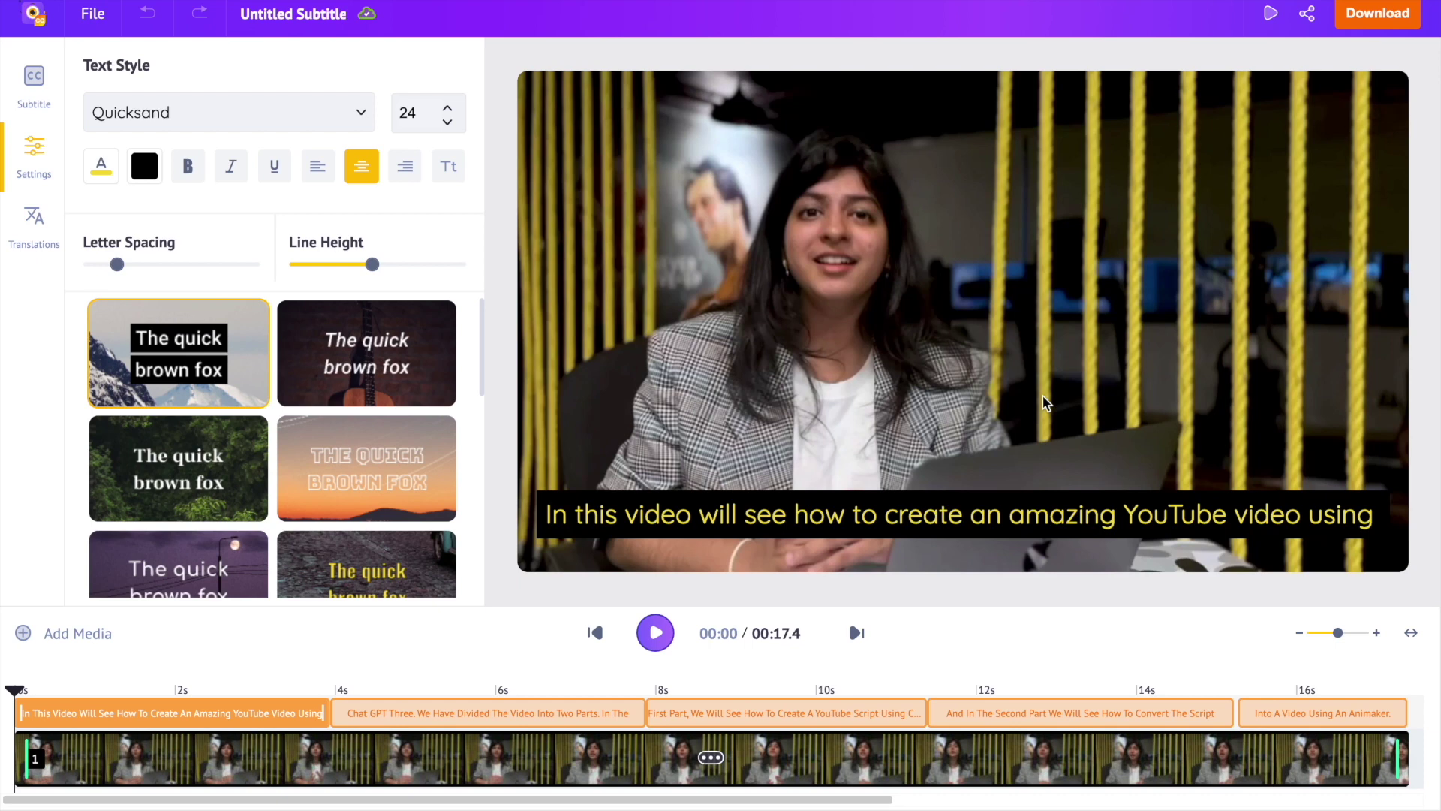
Download the video with subtitles, then export the original 'untitled subtitle' as .srt
{"action": "left_click", "coordinate": [1372, 21]}
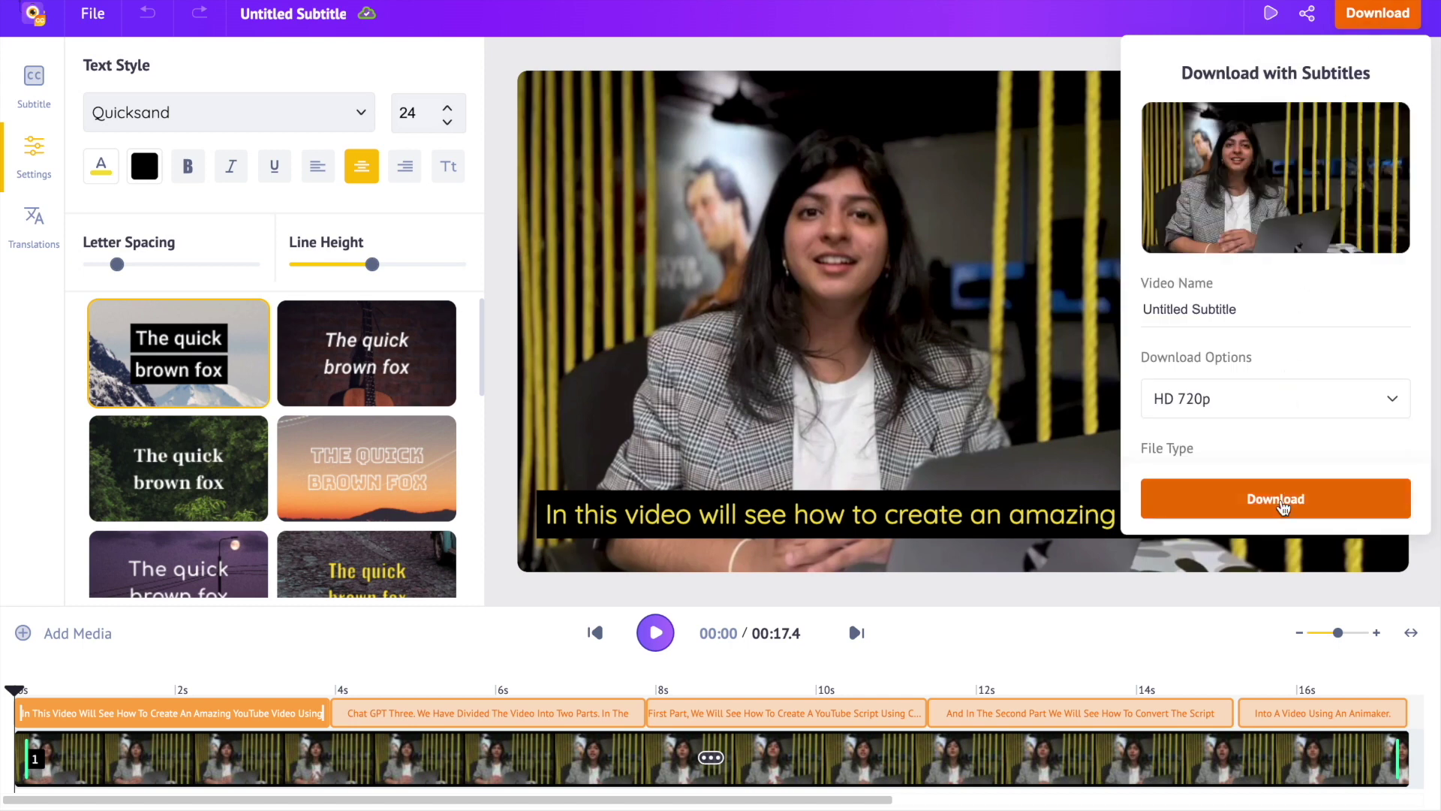
{"action": "left_click", "coordinate": [1327, 512]}
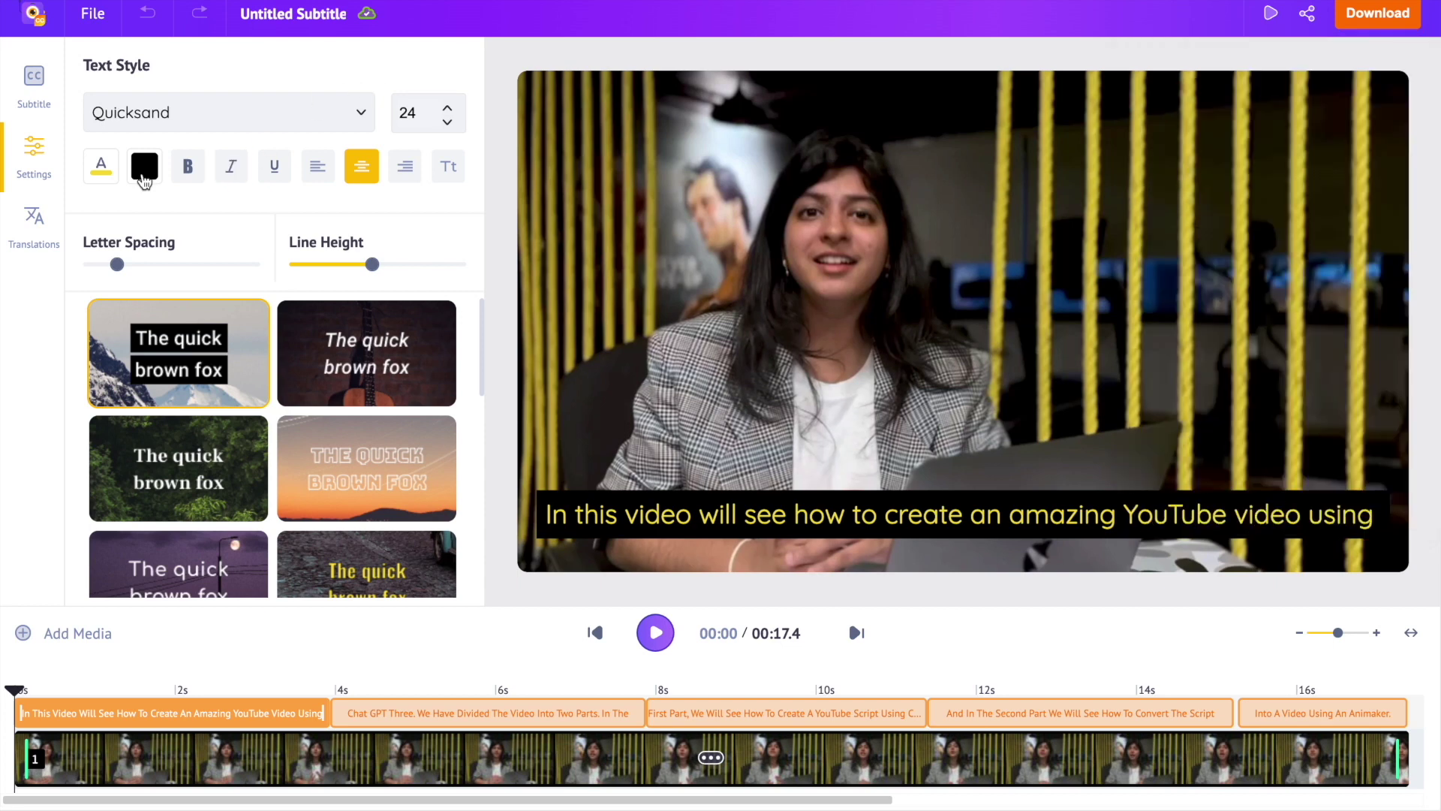
{"action": "left_click", "coordinate": [37, 222]}
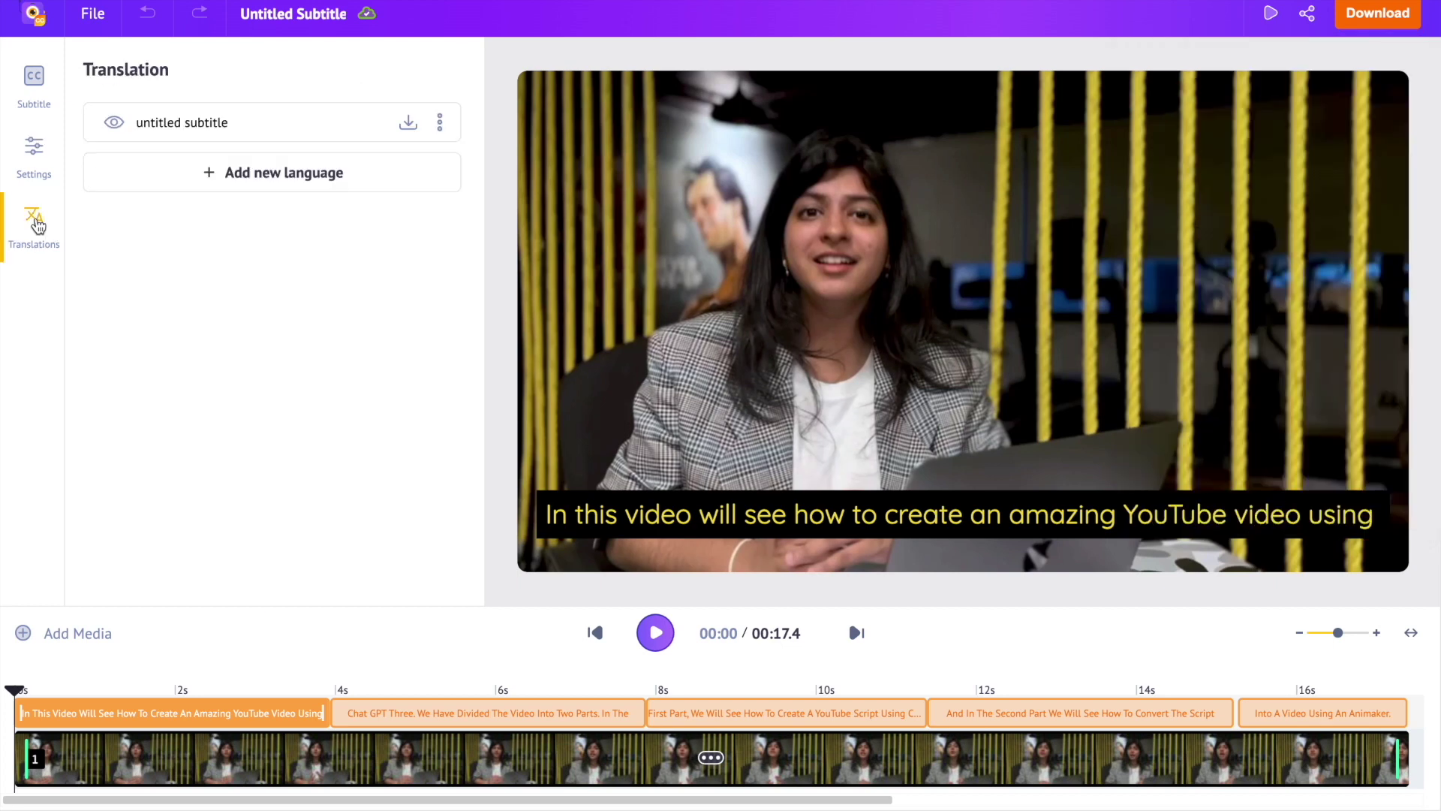
{"action": "left_click", "coordinate": [409, 126]}
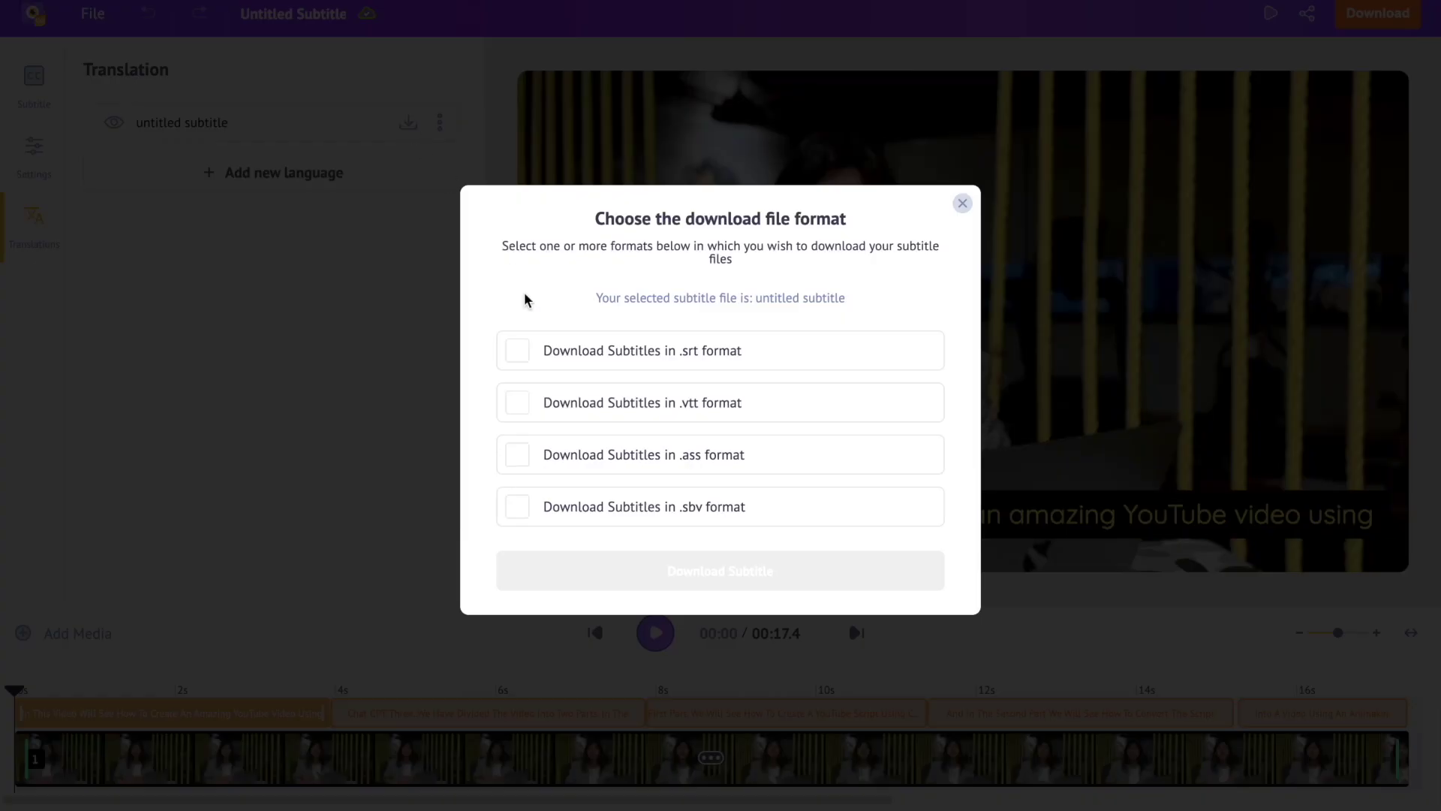
{"action": "left_click", "coordinate": [519, 355]}
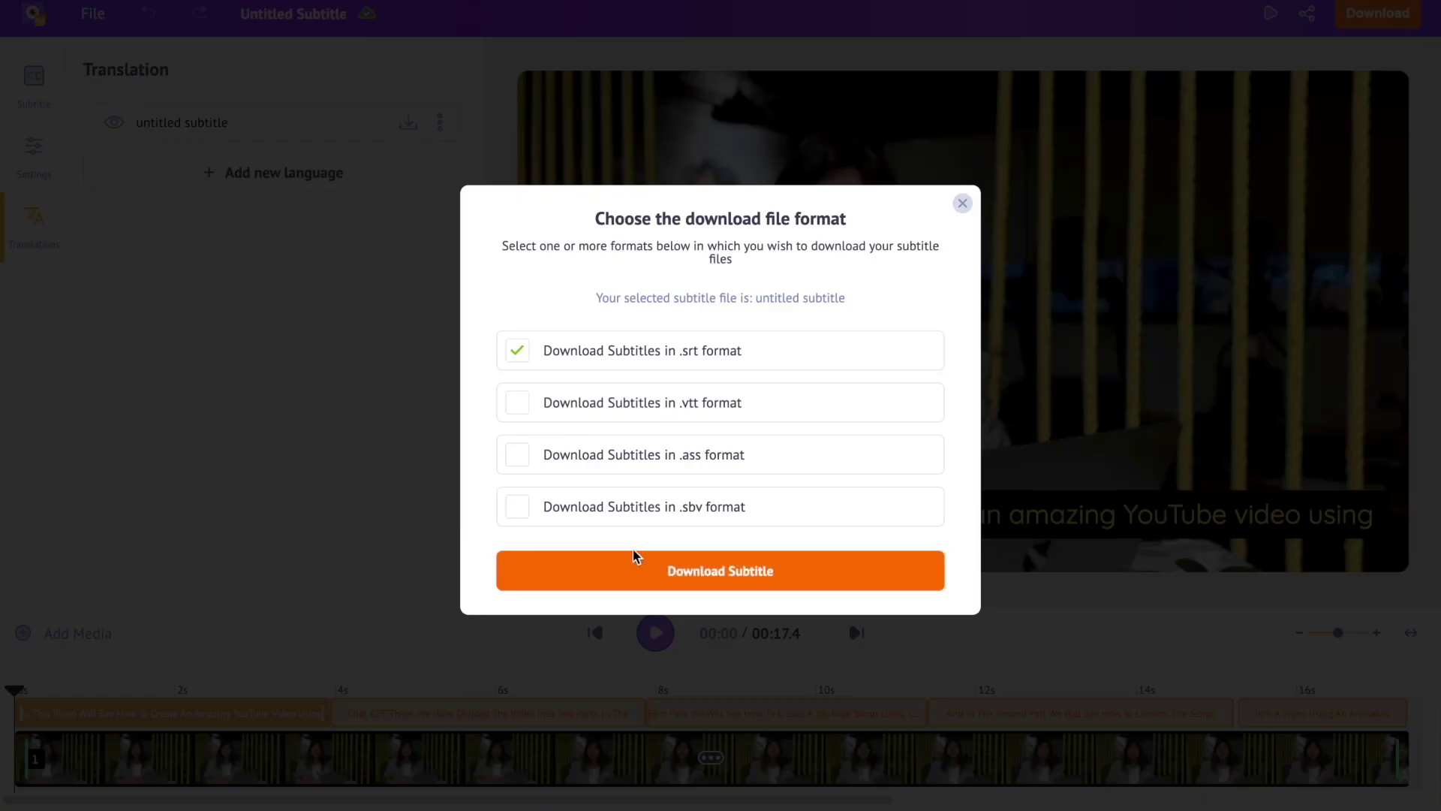
{"action": "left_click", "coordinate": [689, 576]}
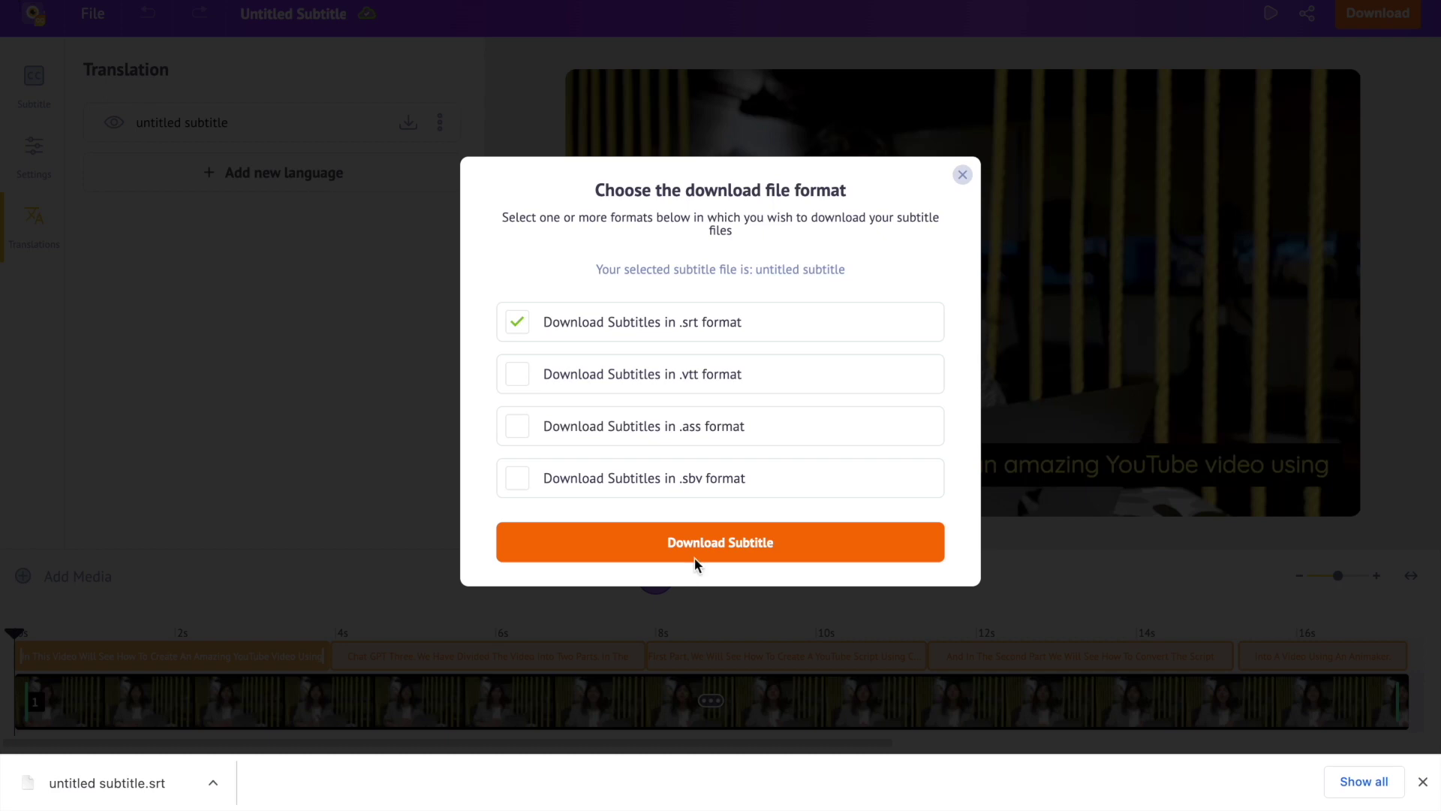
{"action": "left_click", "coordinate": [963, 177]}
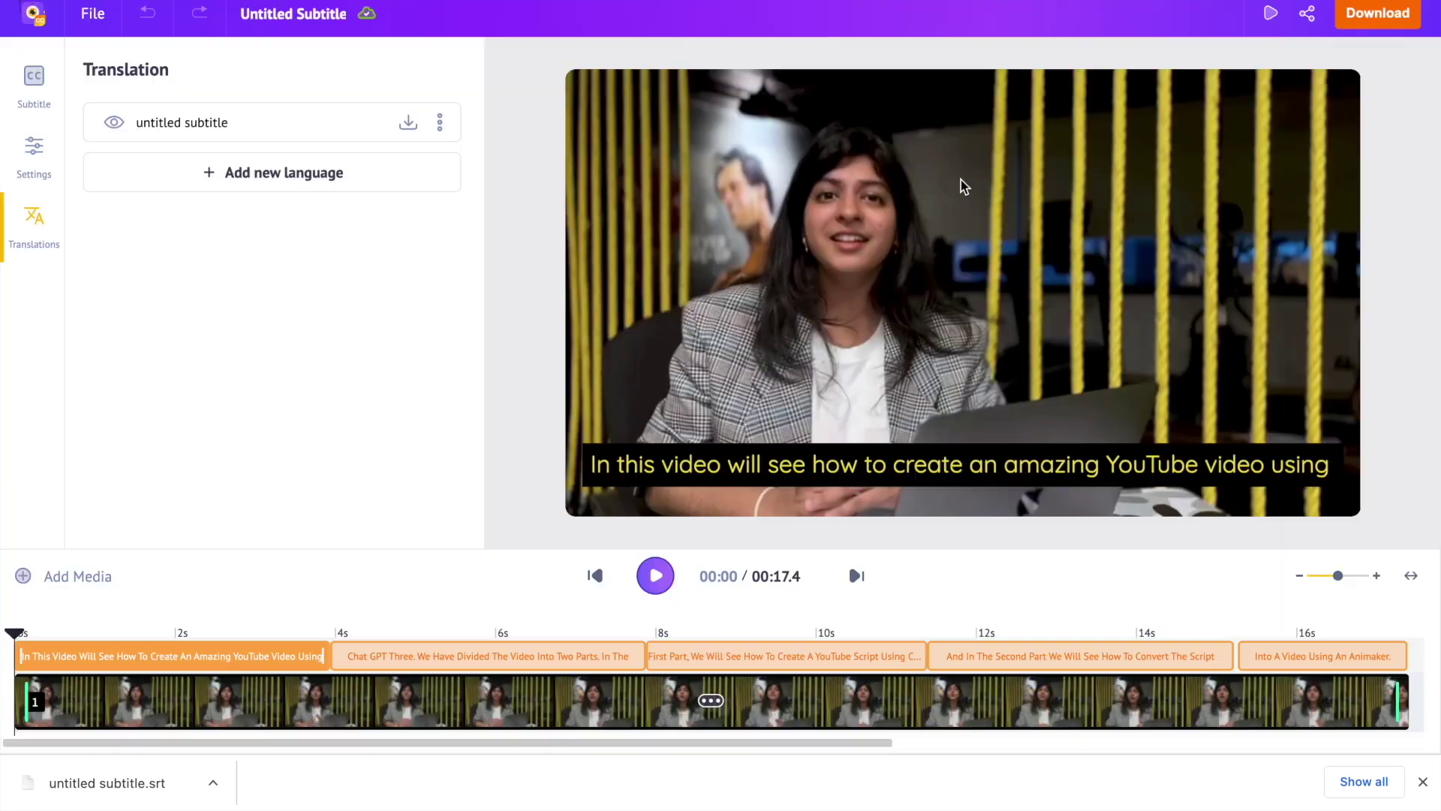
Add a new language translated from the original into German, named German
{"action": "left_click", "coordinate": [290, 182]}
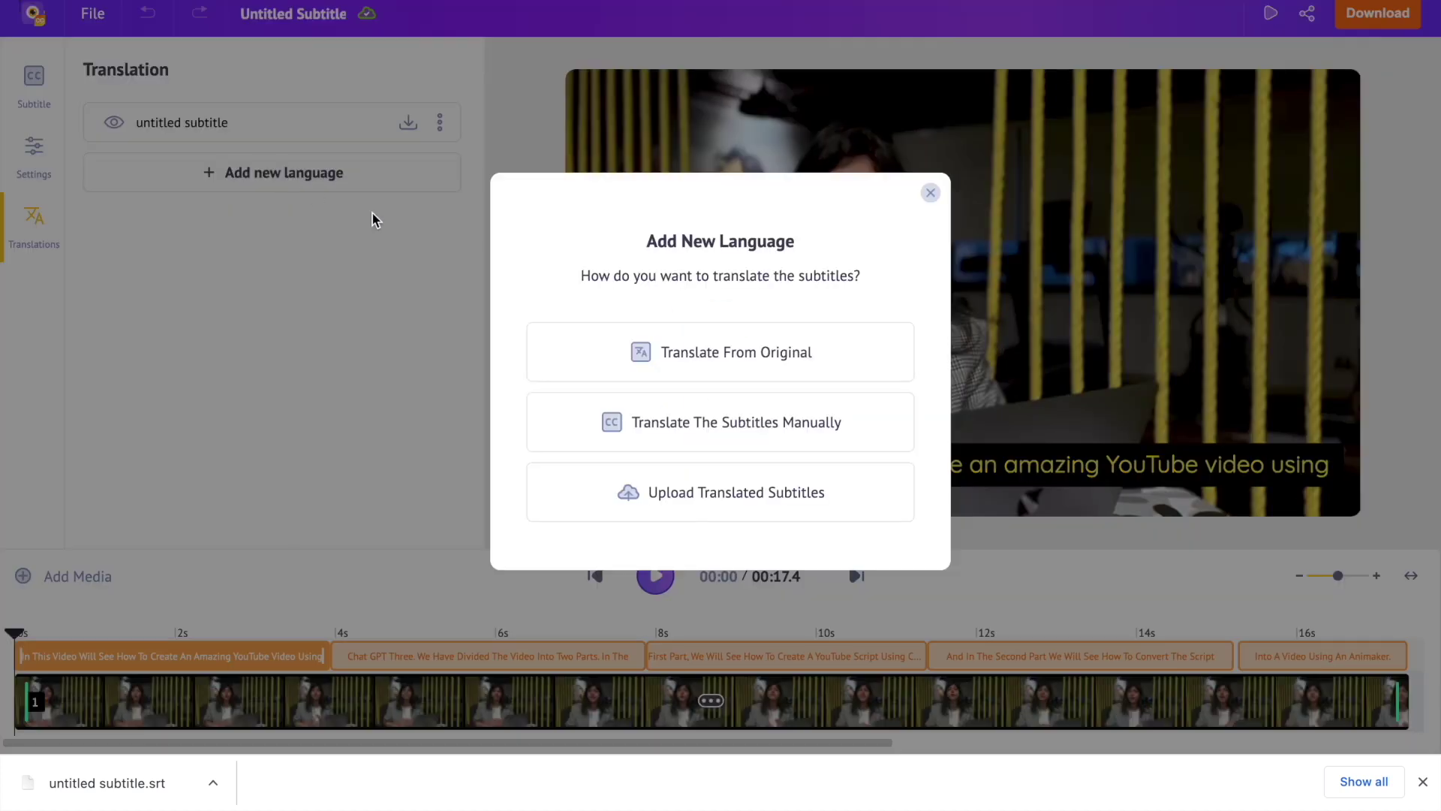
{"action": "left_click", "coordinate": [763, 349]}
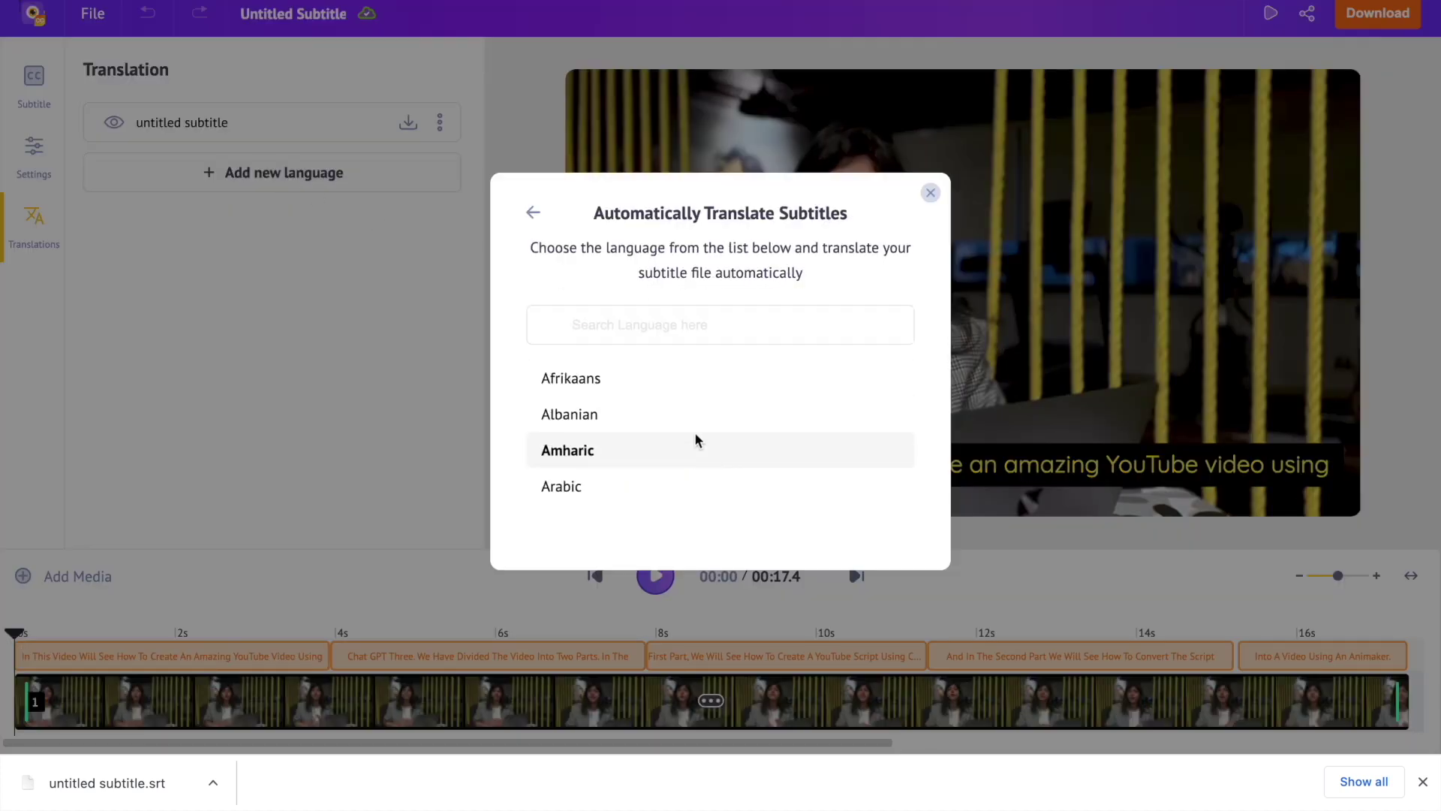
{"action": "scroll", "coordinate": [695, 436], "scroll_direction": "down", "scroll_amount": 15}
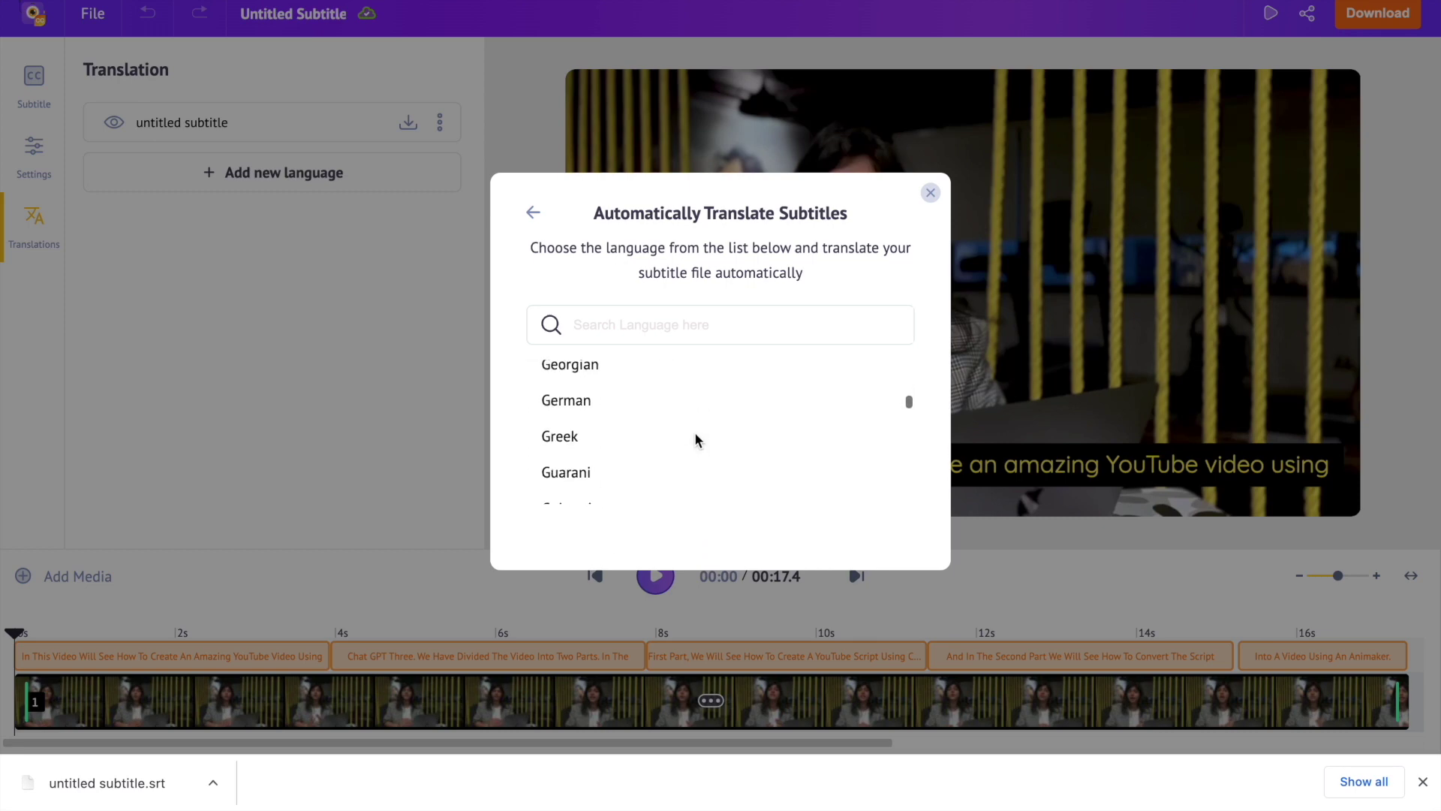
{"action": "scroll", "coordinate": [695, 431], "scroll_direction": "down", "scroll_amount": 2}
{"action": "scroll", "coordinate": [695, 430], "scroll_direction": "up", "scroll_amount": 3}
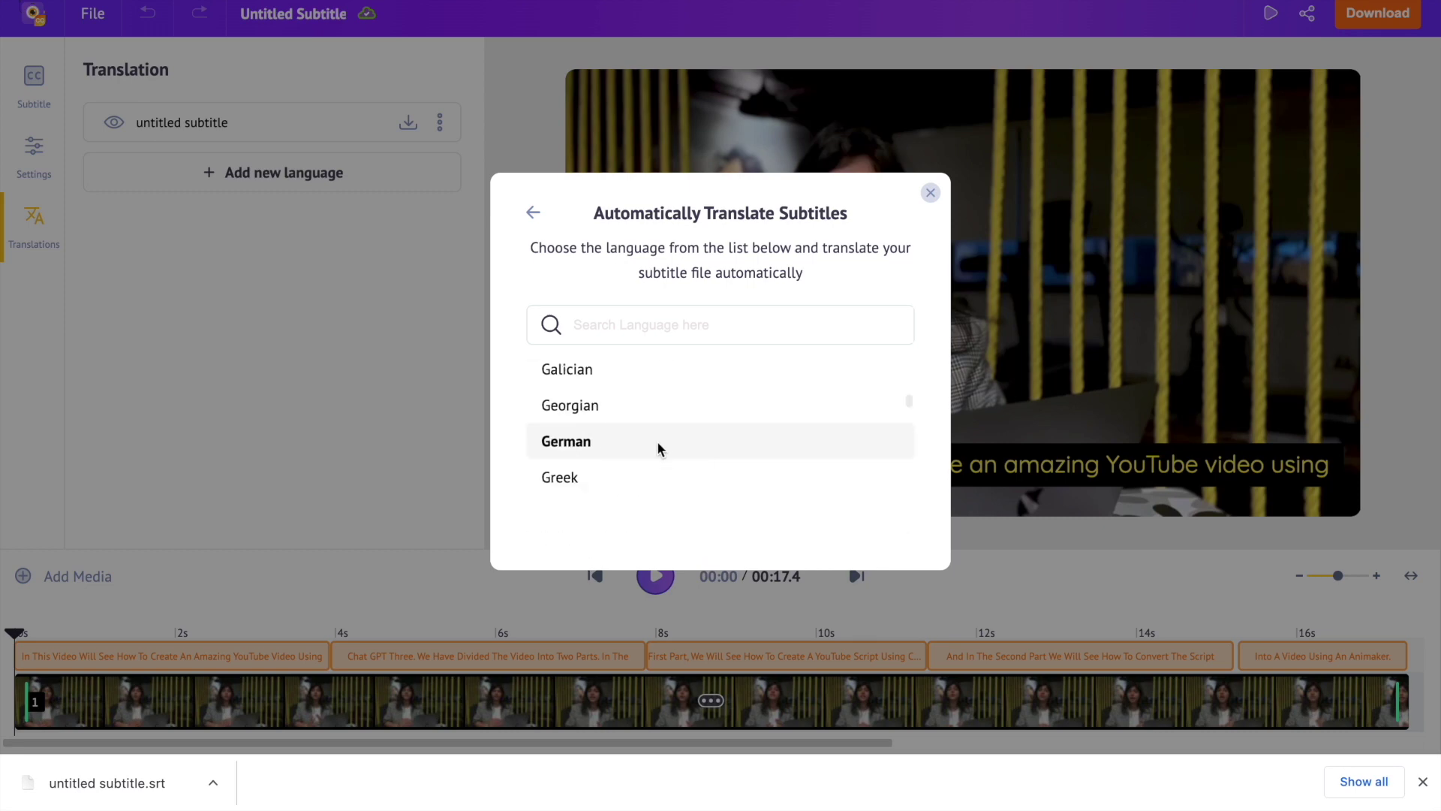
{"action": "left_click", "coordinate": [568, 442]}
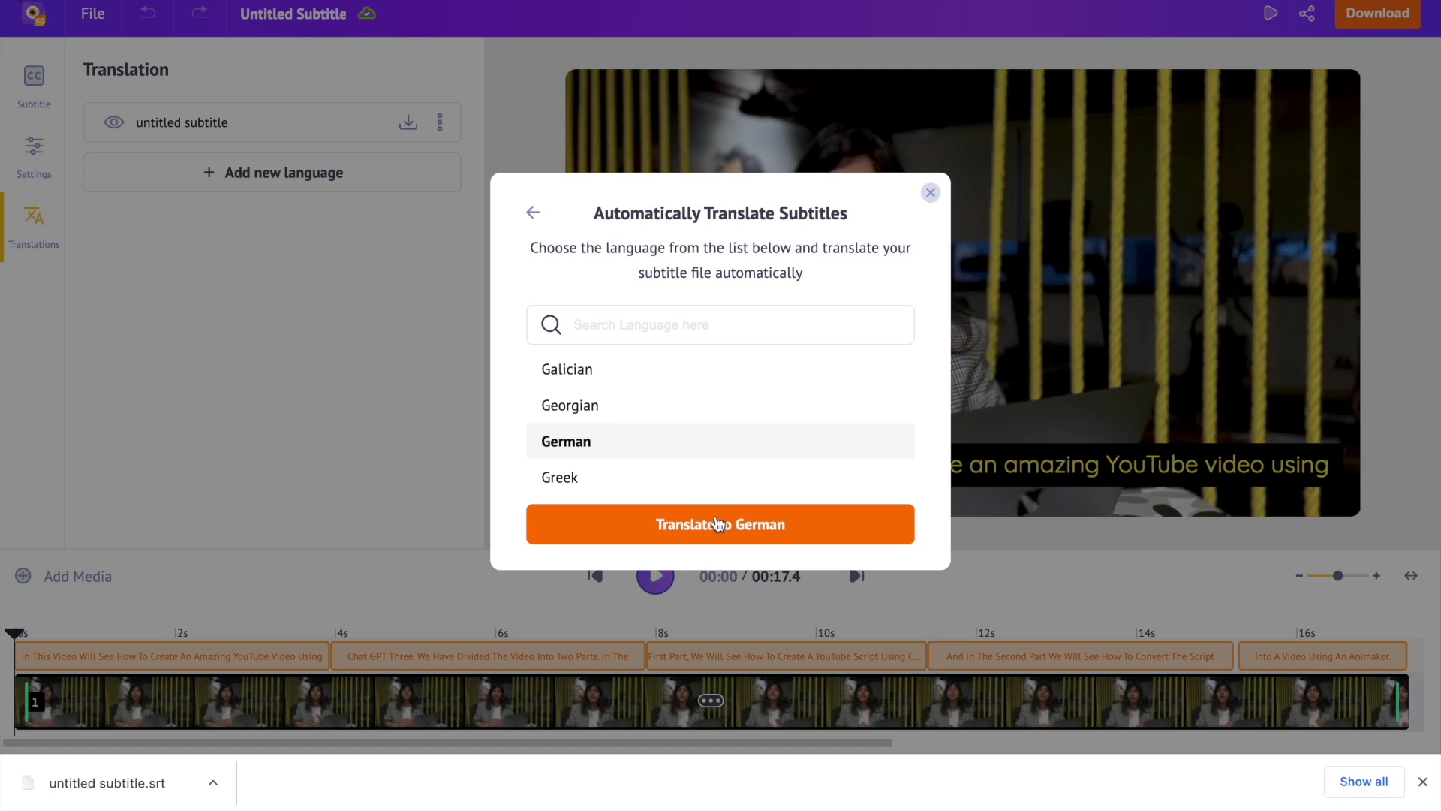
{"action": "left_click", "coordinate": [717, 524]}
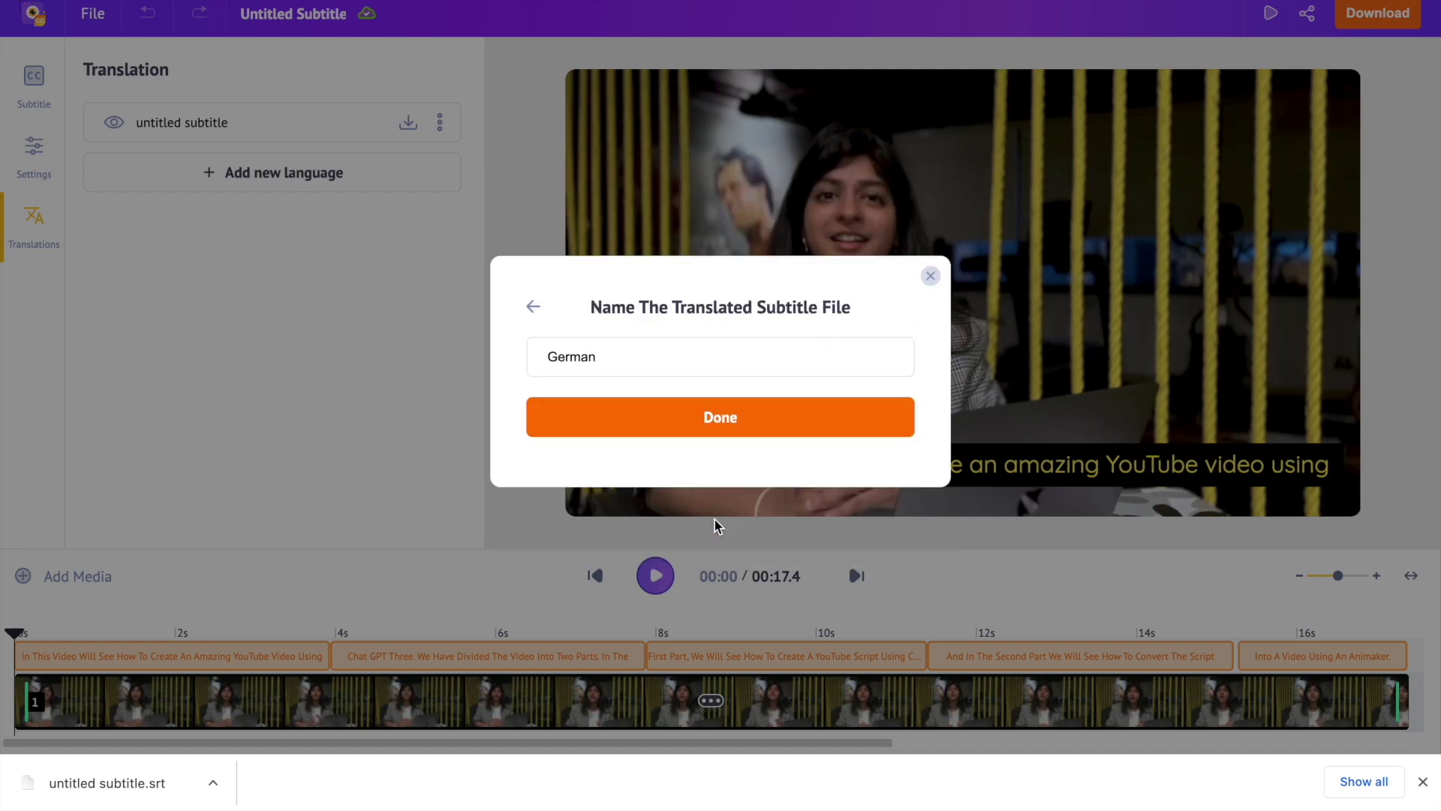
{"action": "left_click", "coordinate": [725, 418]}
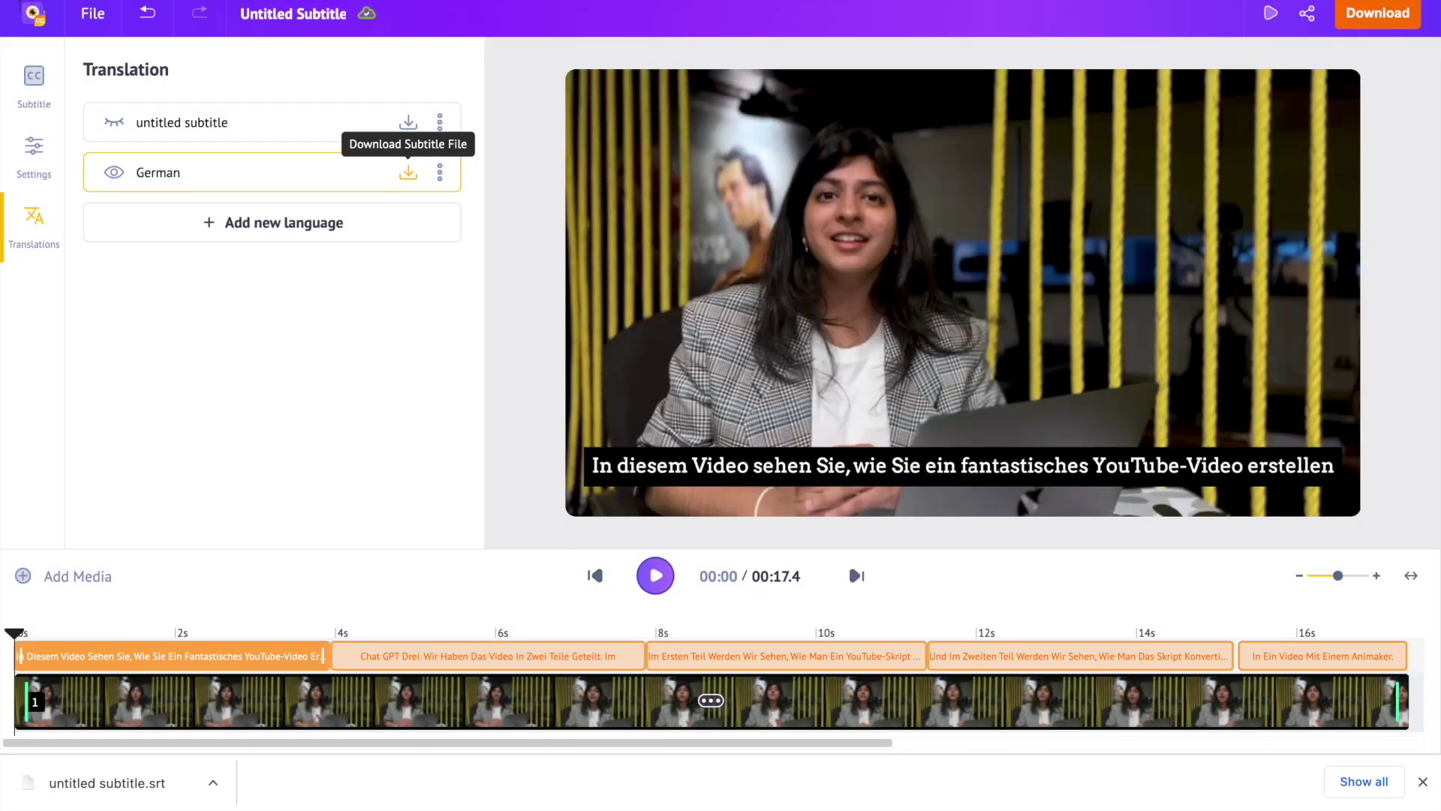
Download the German subtitle track as German.srt
{"action": "left_click", "coordinate": [408, 172]}
{"action": "left_click", "coordinate": [517, 322]}
{"action": "left_click", "coordinate": [660, 545]}
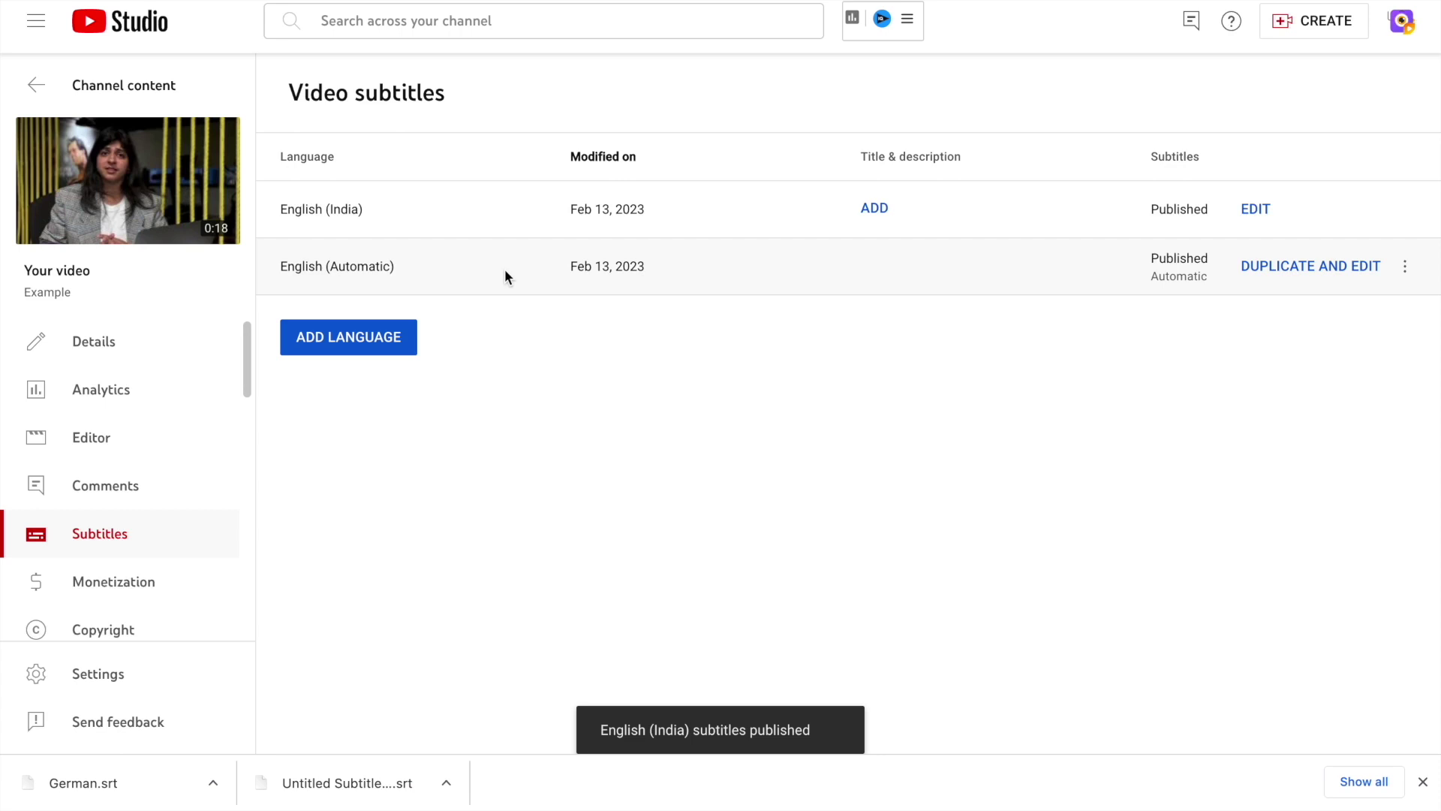
Add German as a subtitle language for the video
{"action": "left_click", "coordinate": [389, 338]}
{"action": "scroll", "coordinate": [591, 481], "scroll_direction": "down", "scroll_amount": 5}
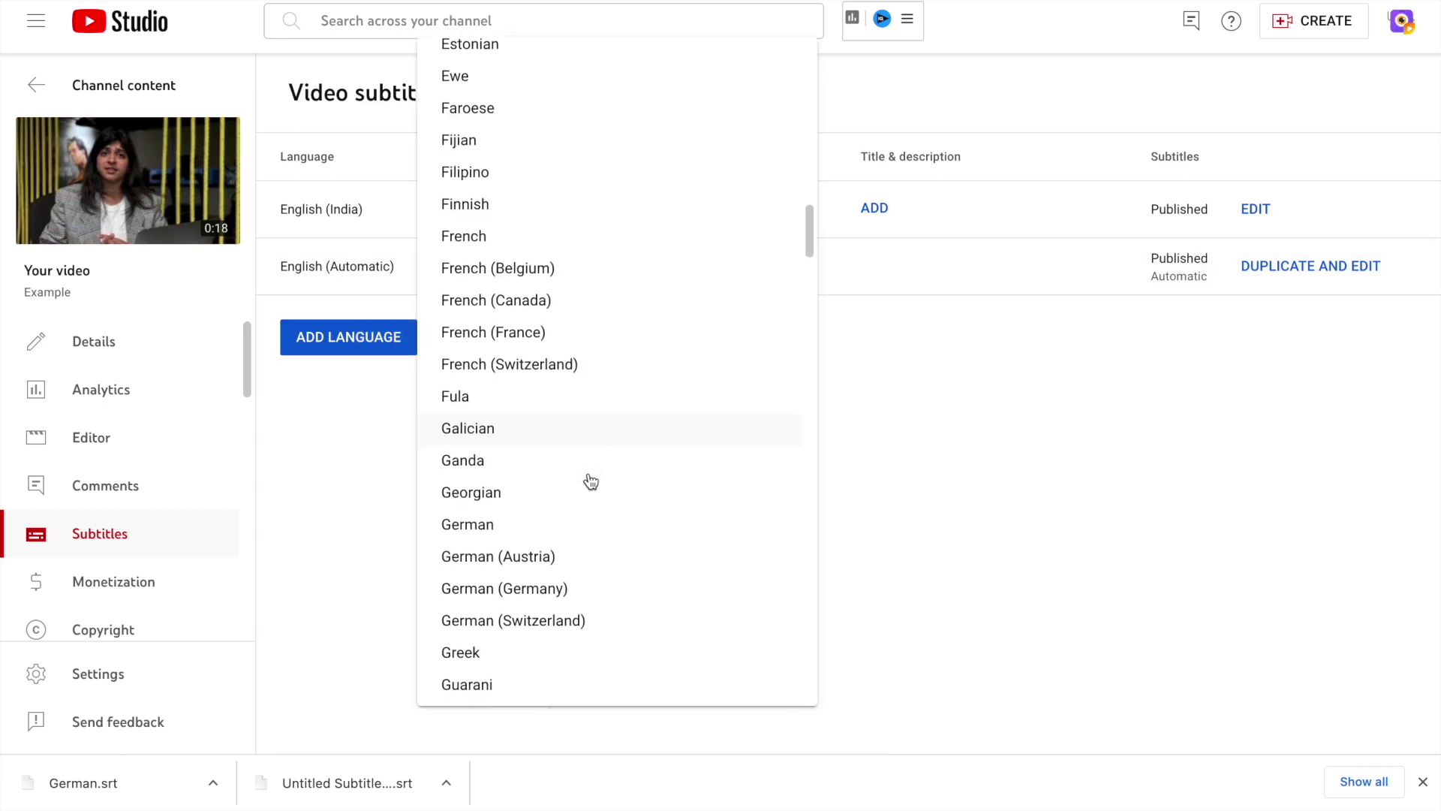
{"action": "left_click", "coordinate": [489, 523]}
Upload German.srt with timing as the German subtitles
{"action": "left_click", "coordinate": [1165, 322]}
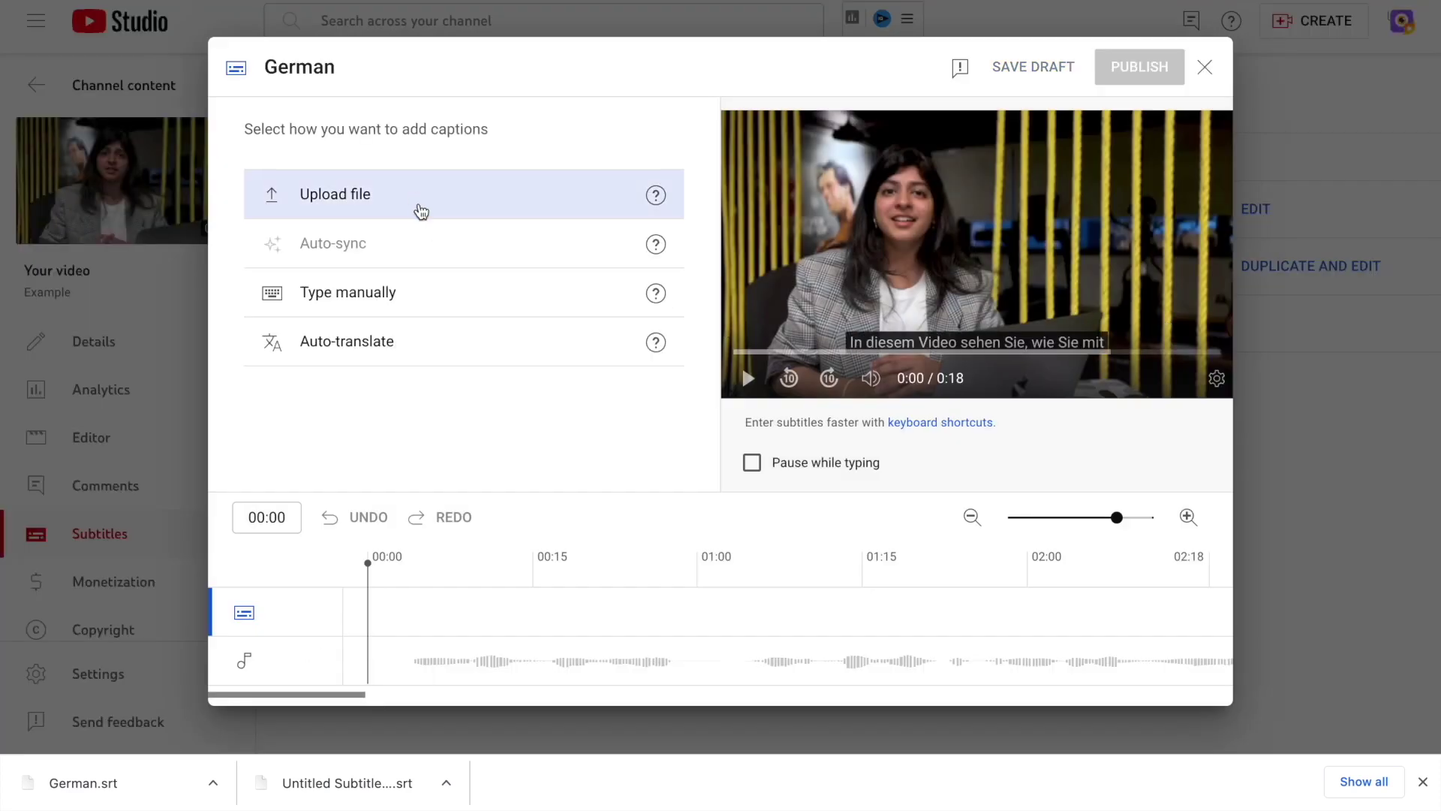
{"action": "left_click", "coordinate": [411, 197]}
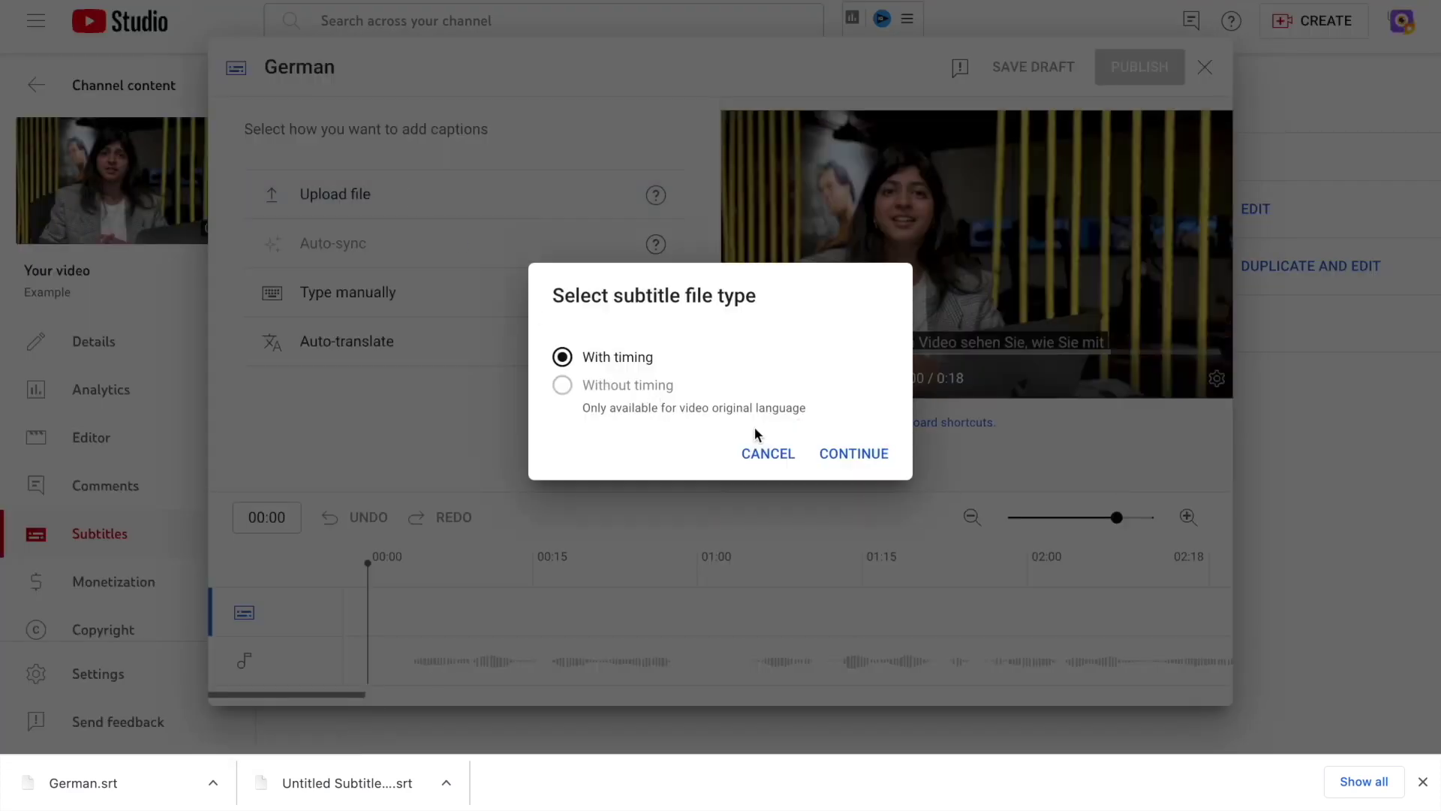
{"action": "left_click", "coordinate": [852, 453]}
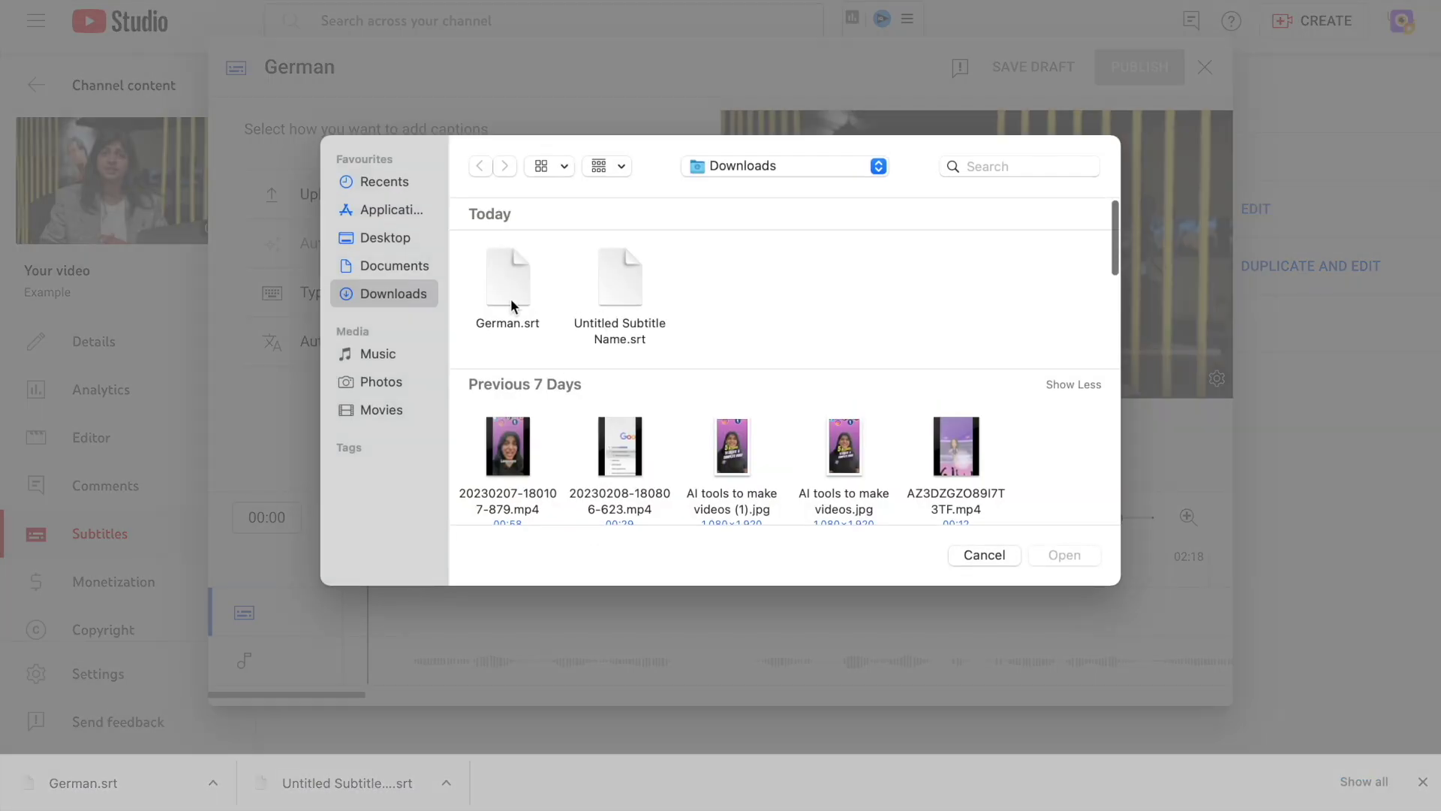
{"action": "left_click", "coordinate": [511, 306]}
{"action": "left_click", "coordinate": [1064, 555]}
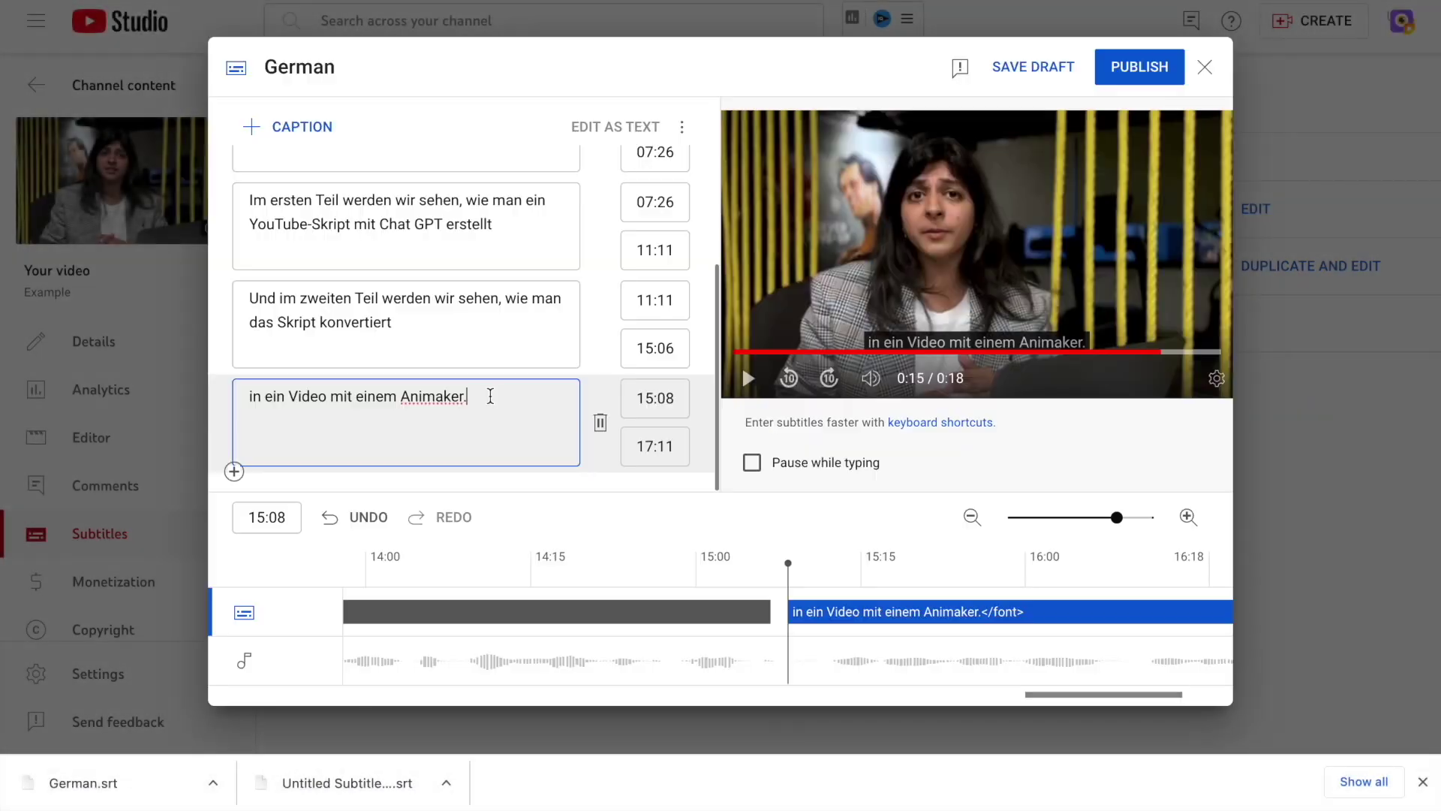